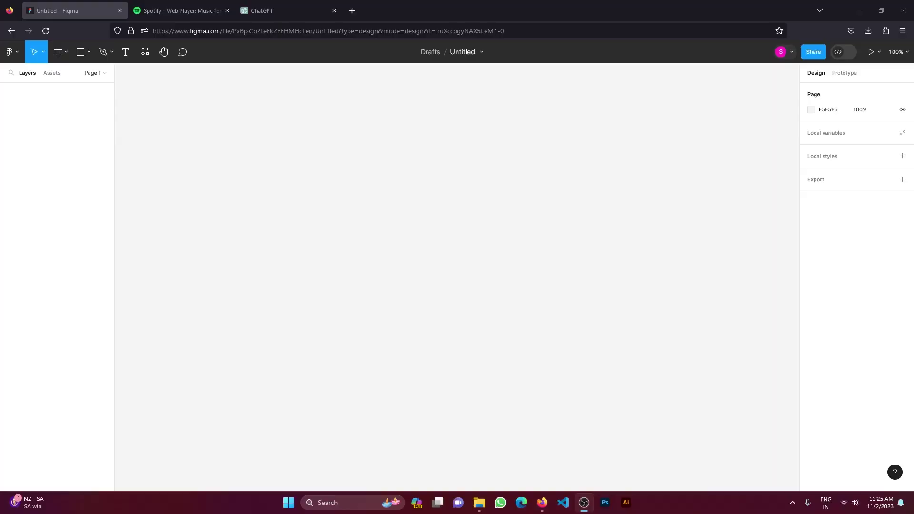
- Create a rounded 1440×1024 desktop frame on a C5C5C5 grey page
key("F11")
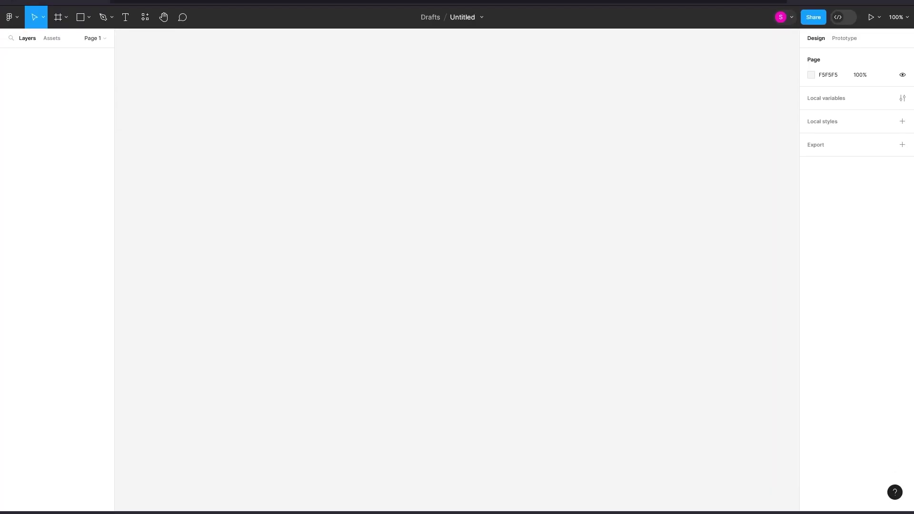
key("f")
left_click(824, 157)
type("20")
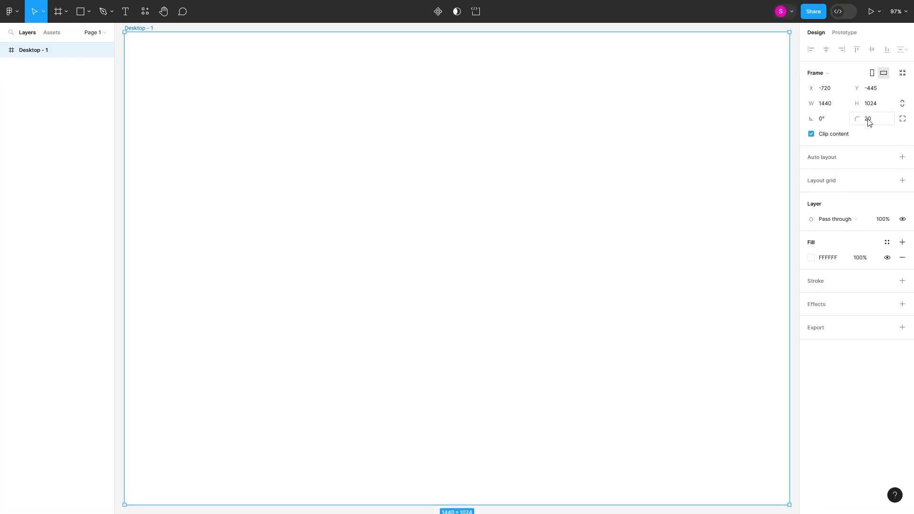
key("Return")
key("Escape")
left_click(811, 69)
type("C5C5C5")
key("Return")
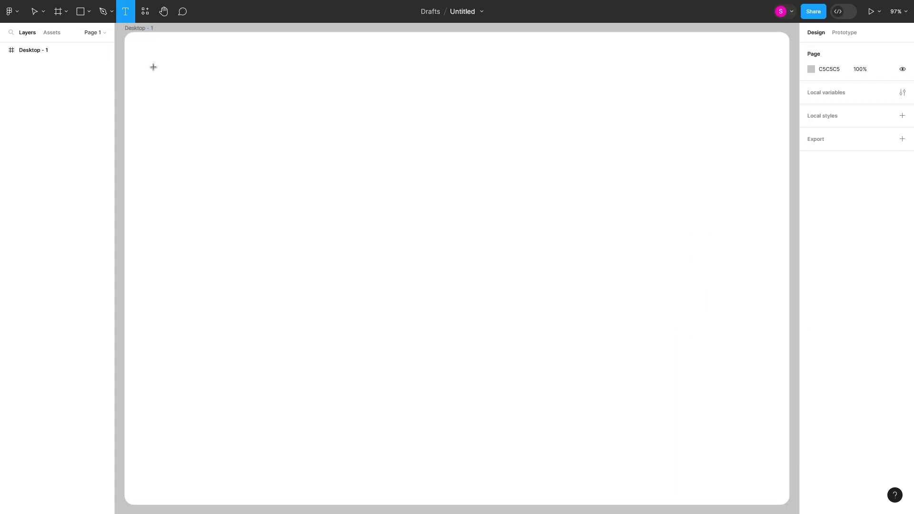
- Add a bold LoGo text label at the frame's top left
left_click(153, 67)
type("LoG")
key("Escape")
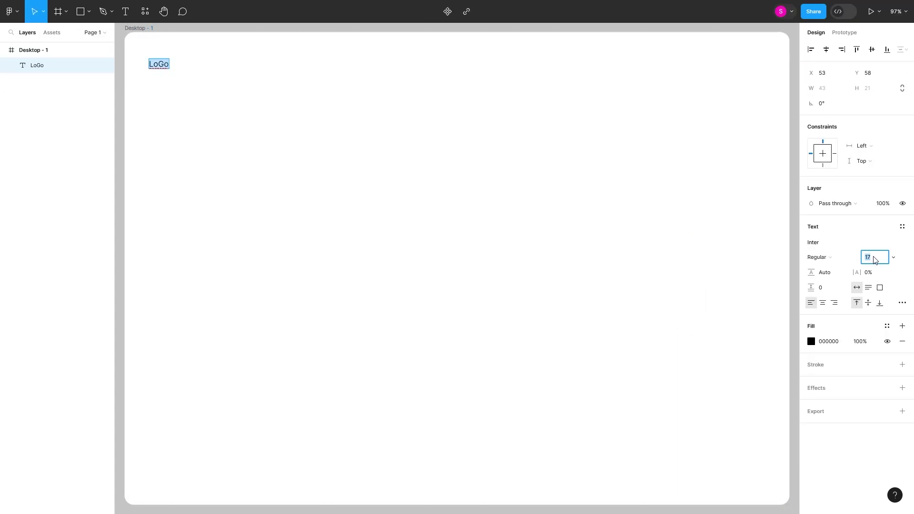
left_click(843, 256)
left_click(838, 326)
- Add an all-caps SPORTS EXCELLENCE heading at size 100, centred and widened
type("Sports Excellence")
left_click(902, 302)
left_click(755, 306)
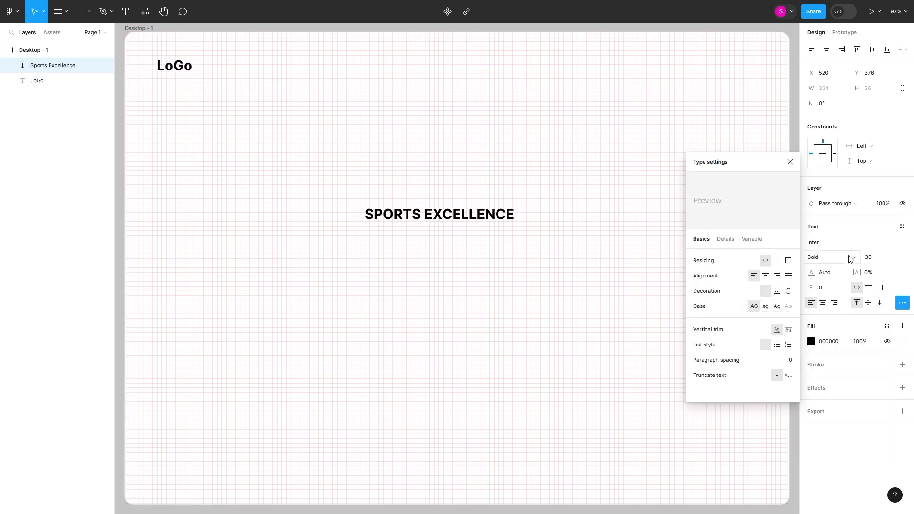
double_click(868, 257)
type("100")
key("Return")
left_click(790, 162)
left_click(826, 49)
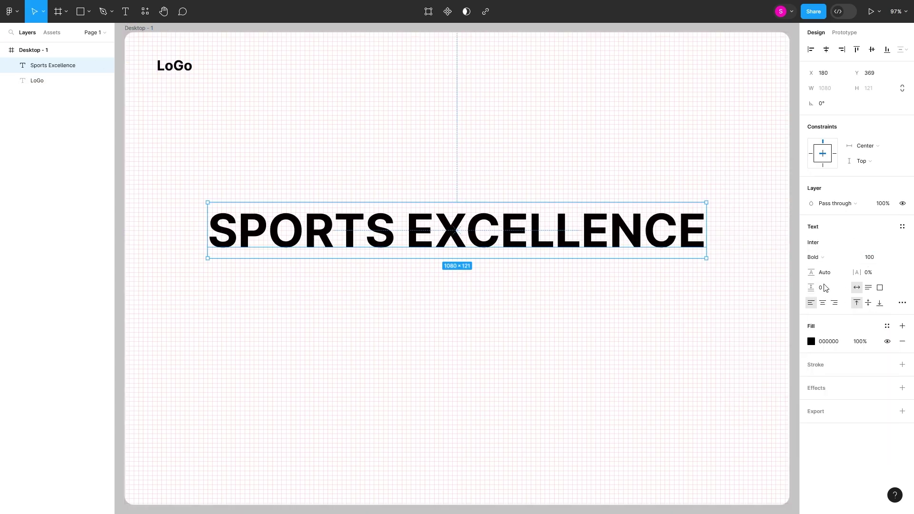
left_click_drag(707, 230, 710, 257)
- Make the heading extra bold at size 102, 1110 wide, and move it higher
left_click(822, 257)
left_click(828, 273)
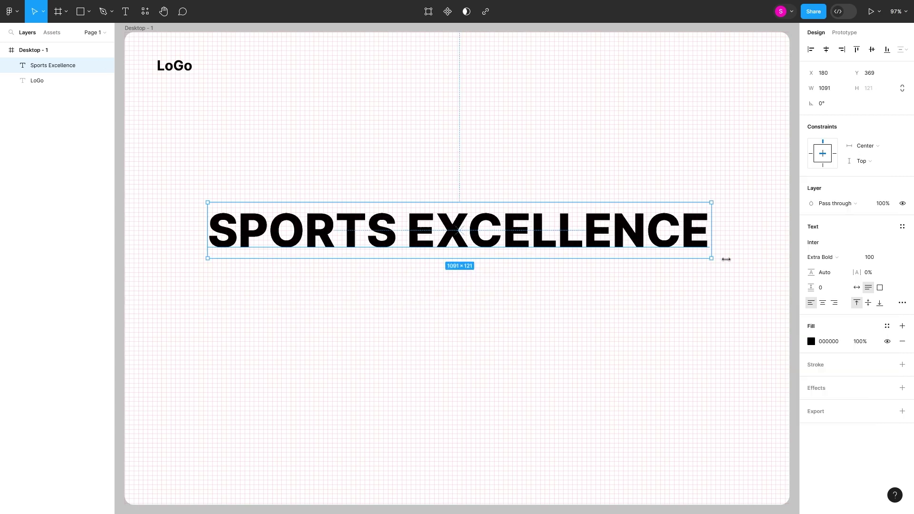
double_click(868, 257)
type("102")
key("Return")
left_click_drag(711, 230, 721, 230)
left_click_drag(457, 231, 449, 178)
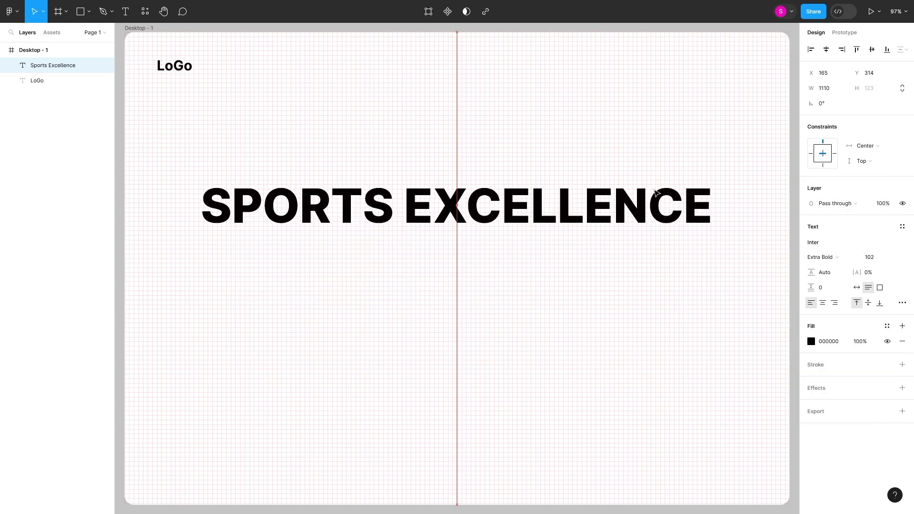
- Switch the heading to Koulen at size 155 and paste the basketball player photo
left_click(813, 242)
scroll(744, 418, "down", 10)
left_click(719, 379)
double_click(869, 257)
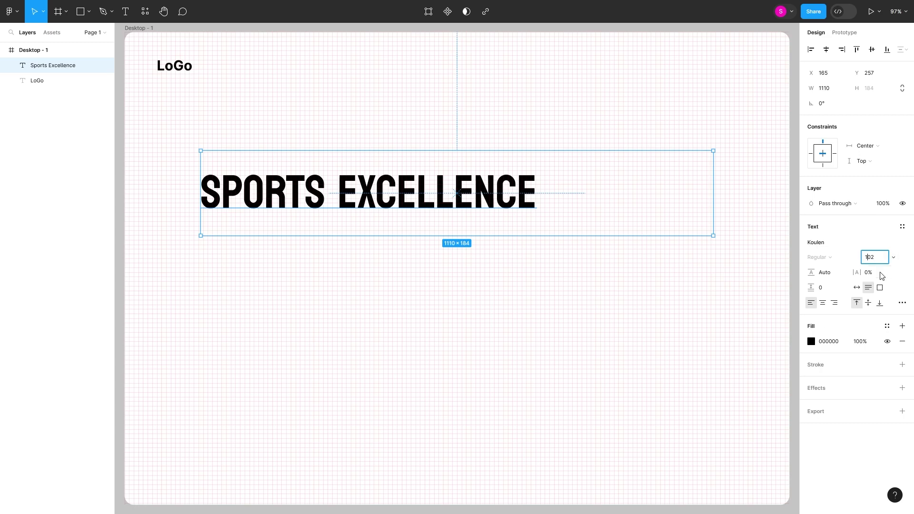
type("148")
key("Return")
type("155")
key("Return")
left_click_drag(546, 276, 543, 240)
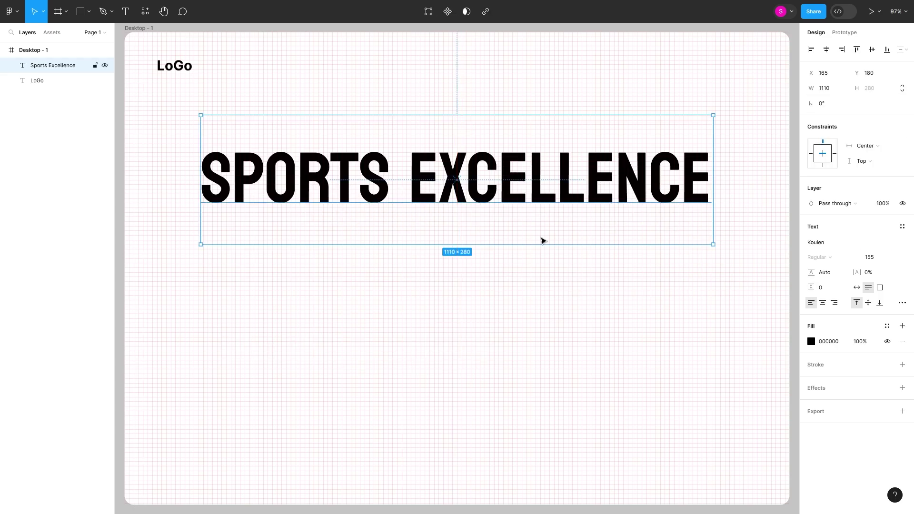
key("ctrl+v")
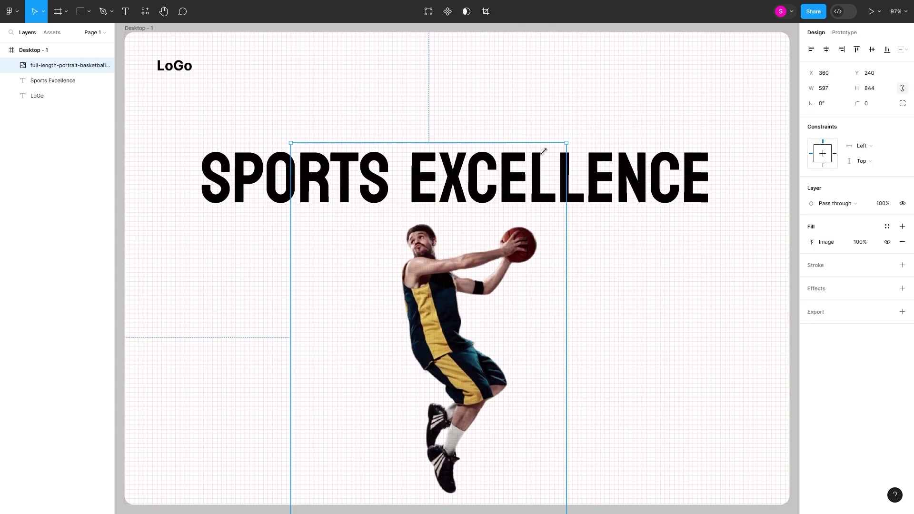
- Lower the title, position the player over it, and paste a replacement player image
left_click_drag(646, 180, 645, 227)
left_click_drag(482, 110, 482, 141)
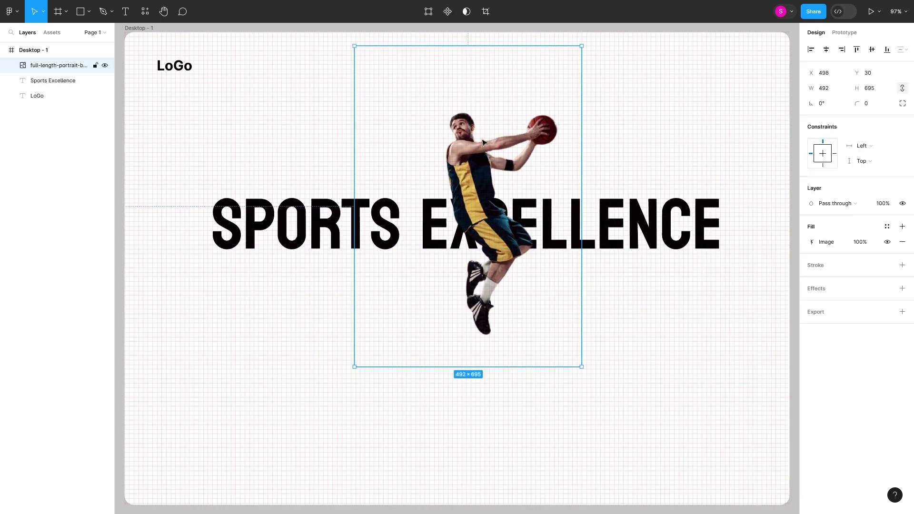
left_click_drag(612, 165, 613, 221)
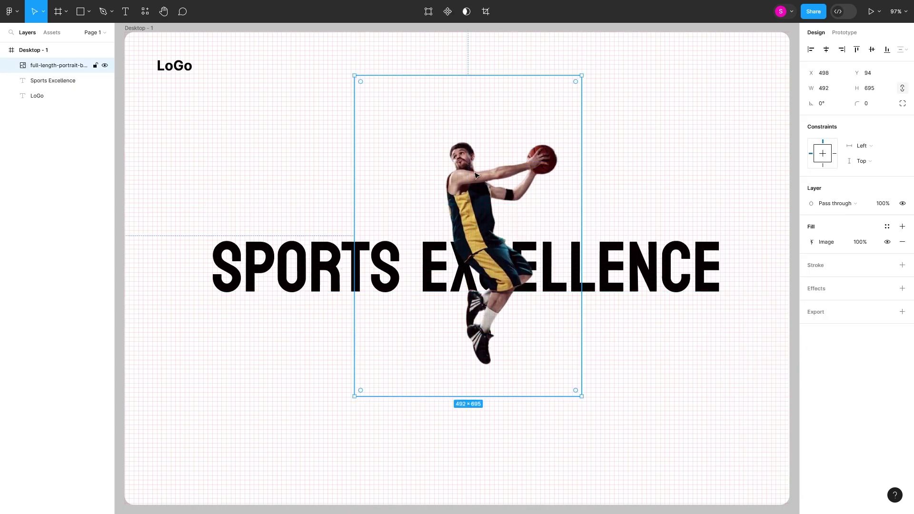
left_click_drag(480, 194, 476, 180)
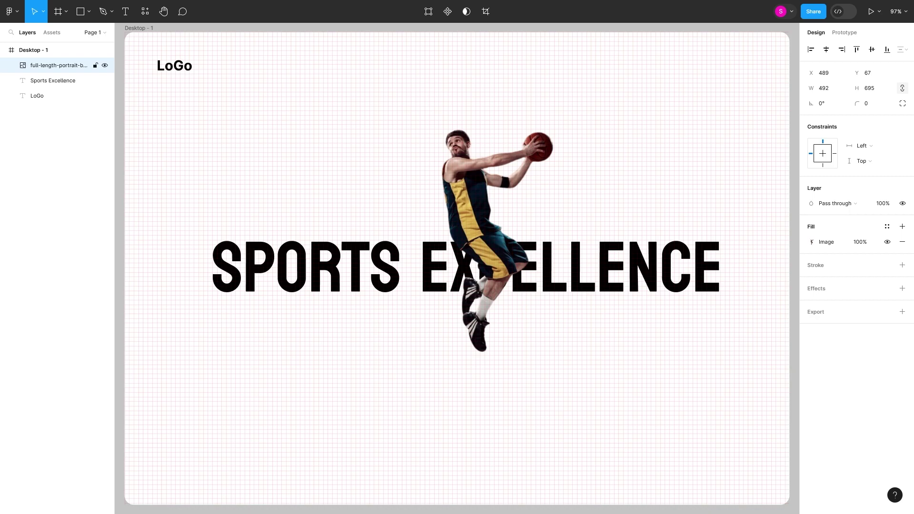
key("ctrl+v")
scroll(477, 409, "down", 5)
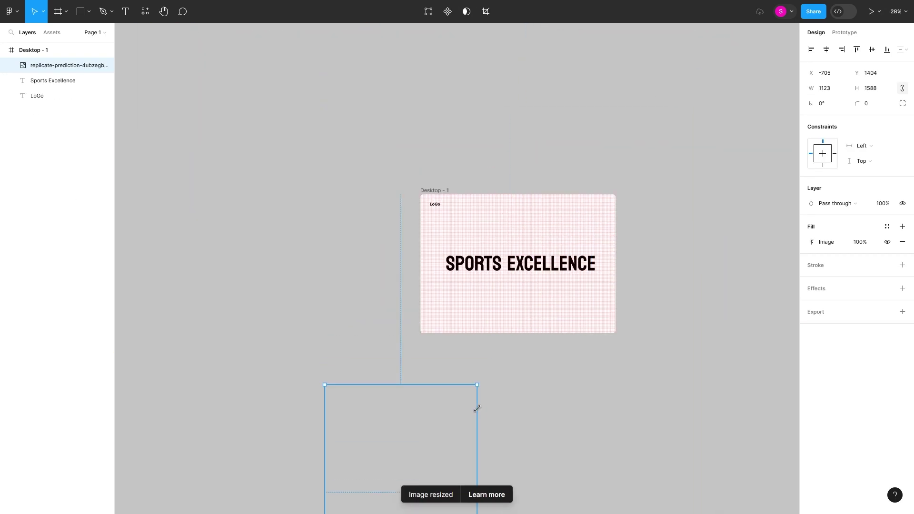
scroll(477, 409, "up", 5)
- Turn the SPORTS EXCELLENCE title fill light grey (C5C5C5)
left_click(582, 206)
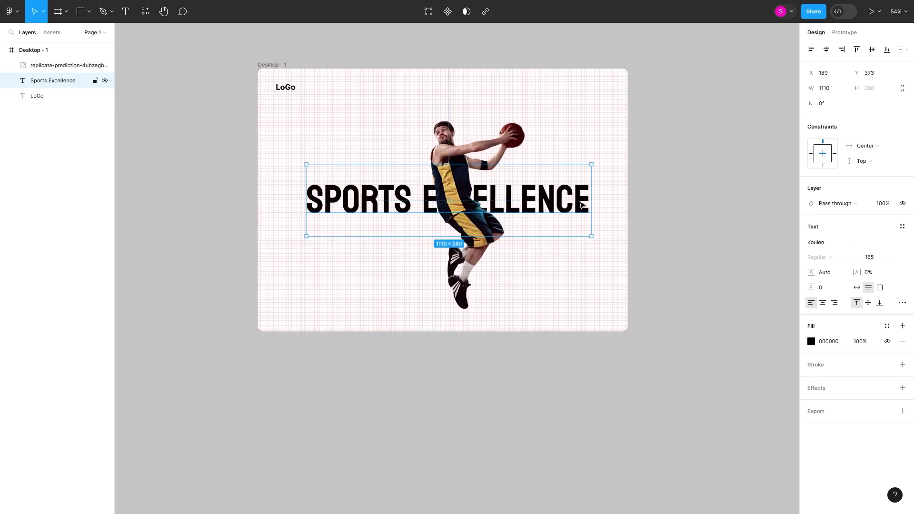
left_click(811, 342)
left_click(720, 463)
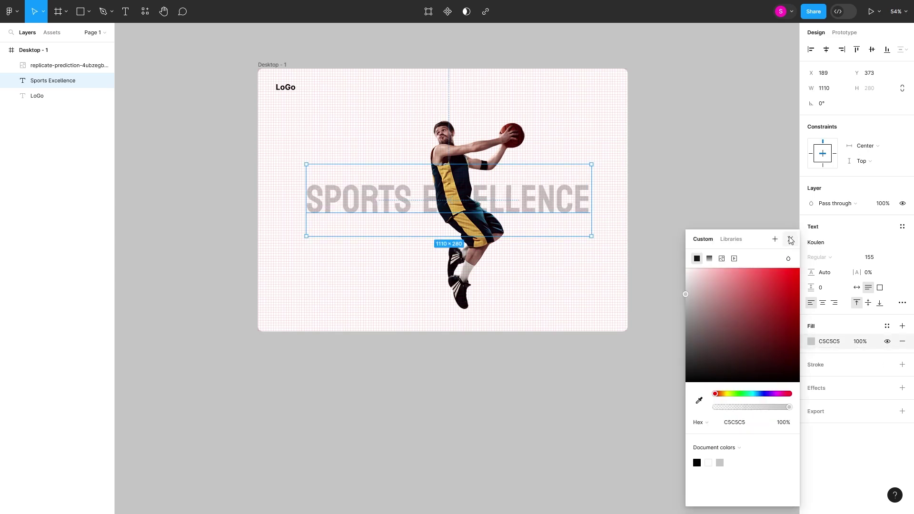
left_click(650, 218)
left_click(89, 11)
left_click(90, 45)
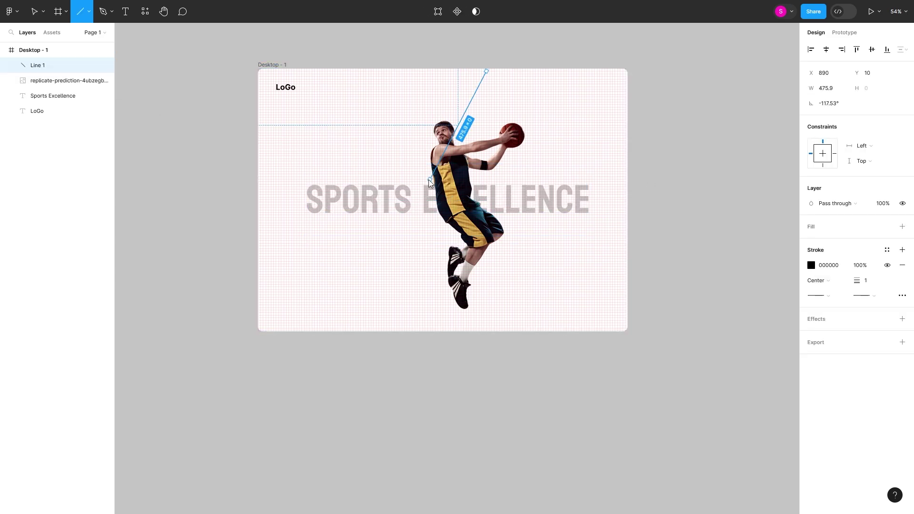
- Draw two diagonal lines joined at their ends to form a chevron
mouse_move(486, 71)
left_mouse_down()
mouse_move(409, 213)
mouse_move(486, 332)
left_mouse_up()
key("l")
scroll(486, 332, "down", 1)
left_click(478, 79)
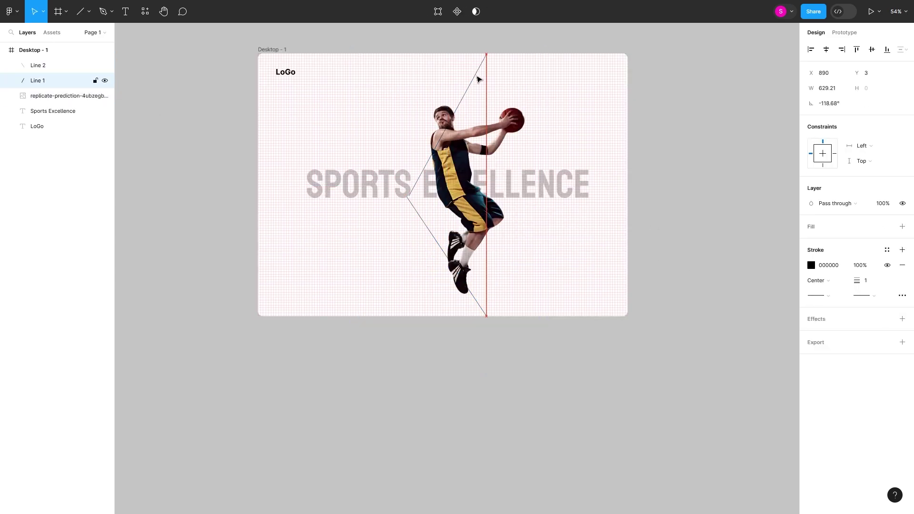
left_click_drag(482, 81, 472, 81)
scroll(407, 200, "up", 10)
left_click_drag(389, 143, 400, 141)
- Thicken the chevron lines' stroke weight to 127
left_click(433, 184)
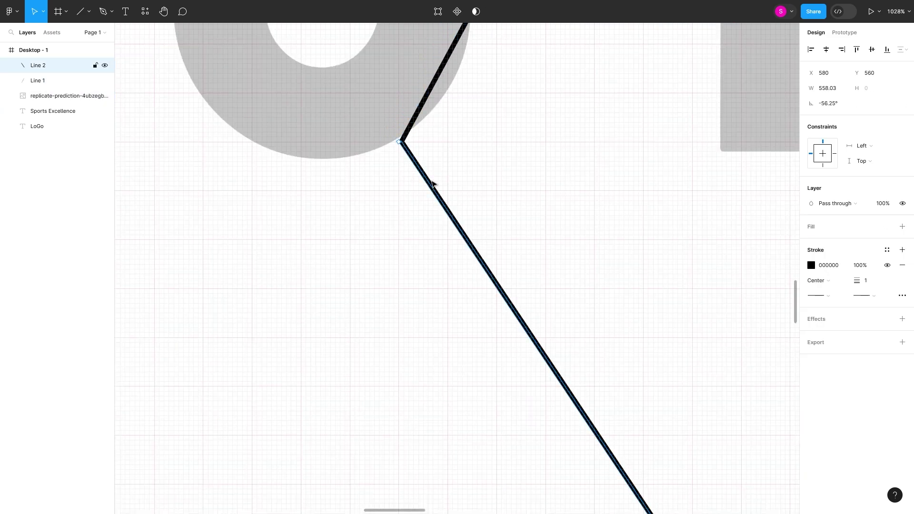
left_click_drag(857, 280, 863, 282)
key("Tab")
left_click(609, 251)
key("shift+1")
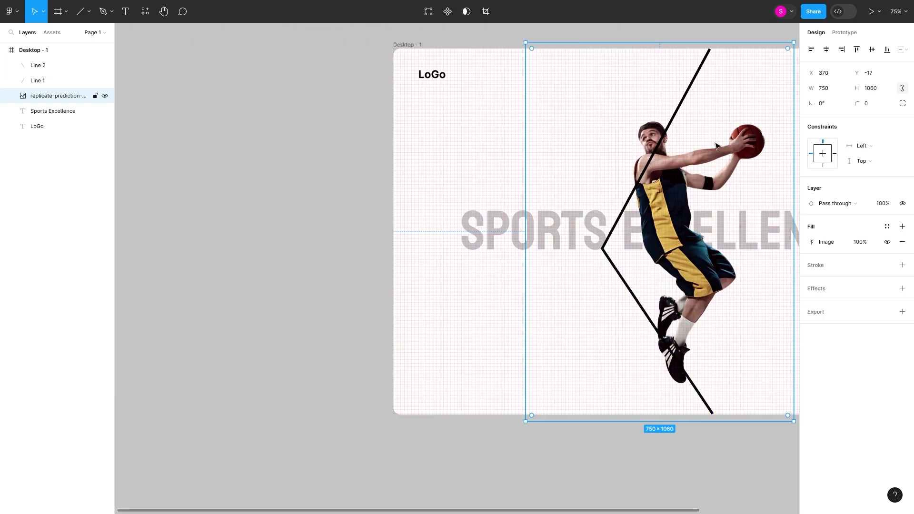
- Extend the chevron line ends beyond the frame's top and bottom edges
left_click(38, 80)
left_click_drag(708, 49, 710, 29)
scroll(710, 190, "up", 2)
left_click(712, 350)
left_click_drag(711, 352, 660, 360)
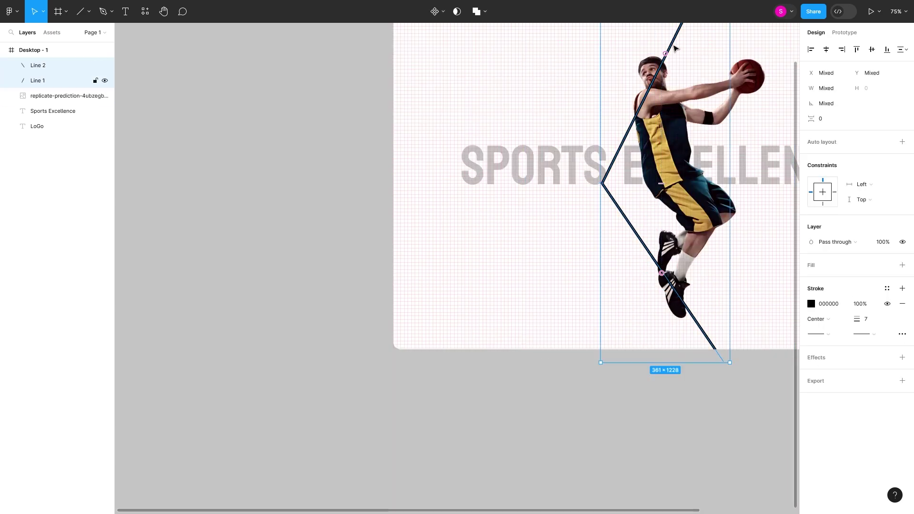
scroll(450, 316, "down", 5)
left_click_drag(551, 292, 559, 316)
scroll(595, 322, "up", 3)
- Group the lines, send them to the back, lock the photo, and colour the stroke gold
left_click(38, 80, "shift")
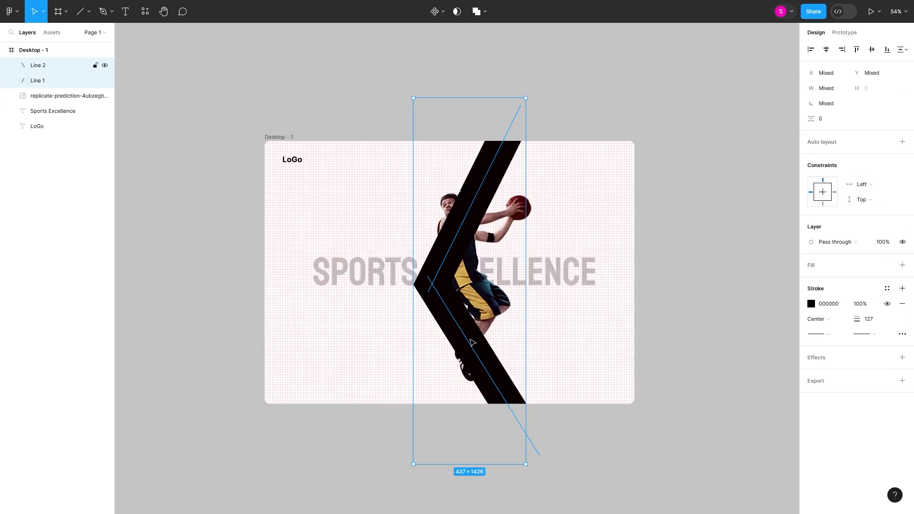
key("ctrl+g")
key("ctrl+shift+[")
left_click(657, 251)
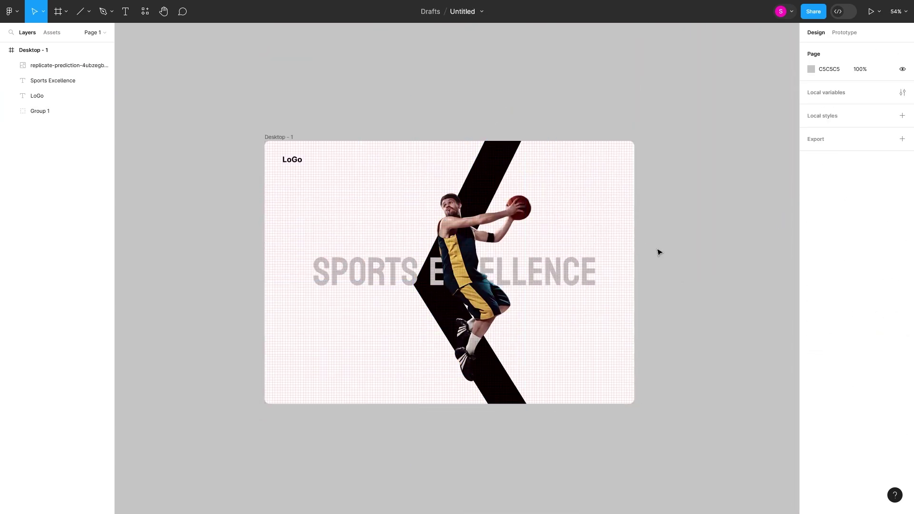
left_click(57, 65)
left_click(95, 65)
left_click(40, 111)
key("i")
- Darken the SPORTS EXCELLENCE title fill to grey A1A1A1
left_click(463, 270)
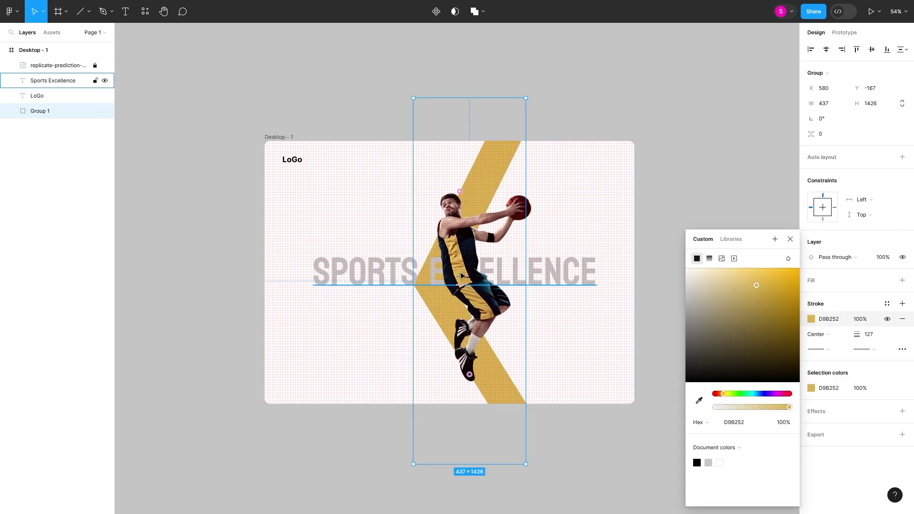
left_click(52, 81)
left_click(811, 341)
- Duplicate the title with 0% fill and a stroke, placed above the player image
key("ctrl+d")
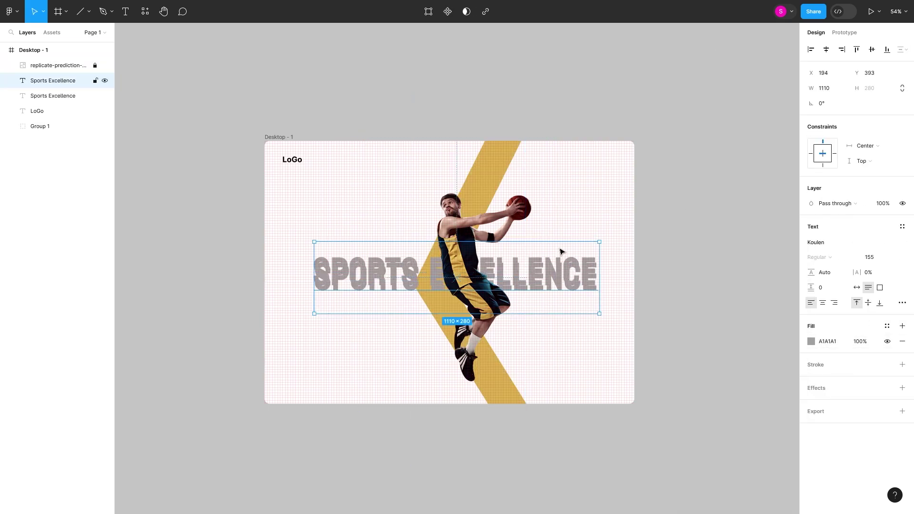
left_click_drag(457, 286, 457, 321)
left_click(857, 341)
type("0")
left_click(902, 364)
mouse_move(522, 333)
left_mouse_down()
mouse_move(550, 291)
mouse_move(528, 306)
left_mouse_up()
key("ctrl+]")
- Trim the copy's text to EXCE and make its outline white
double_click(385, 273)
key("BackSpace")
key("Escape")
left_click(811, 379)
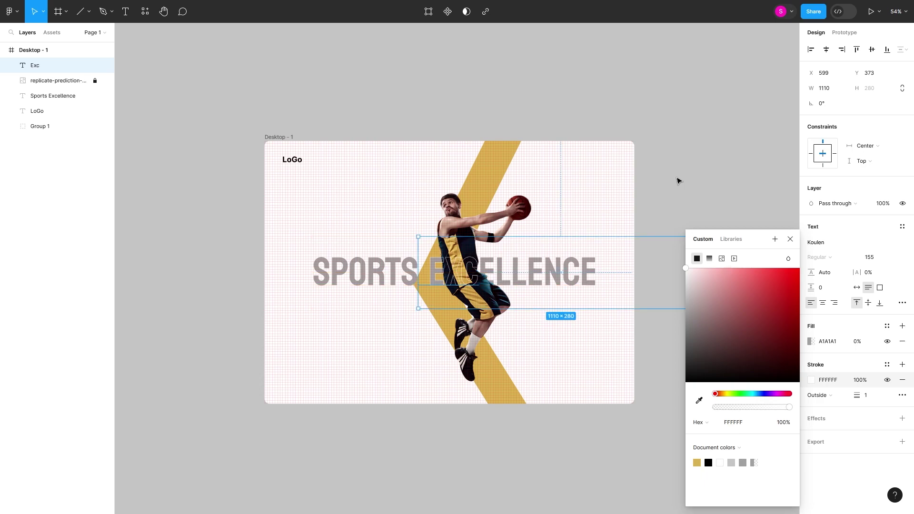
left_click(790, 239)
left_click(693, 379)
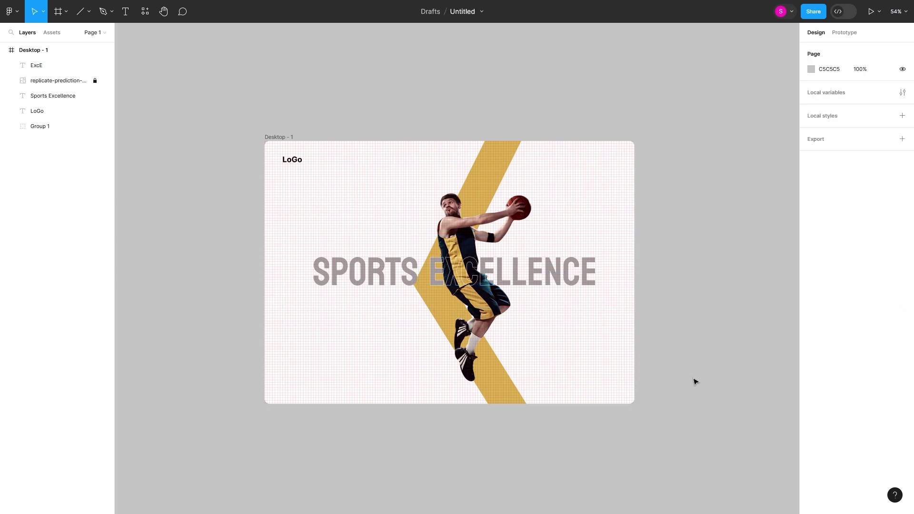
scroll(548, 291, "up", 5)
scroll(549, 291, "up", 3)
left_click(637, 284)
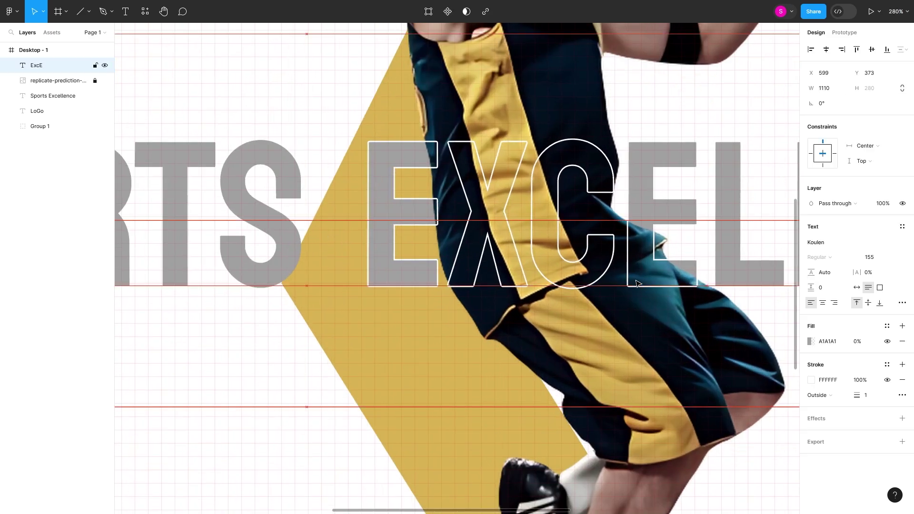
key("Escape")
key("shift+1")
- Open the LoGo text's fill colour, then undo leaving colours unchanged
left_click(271, 153)
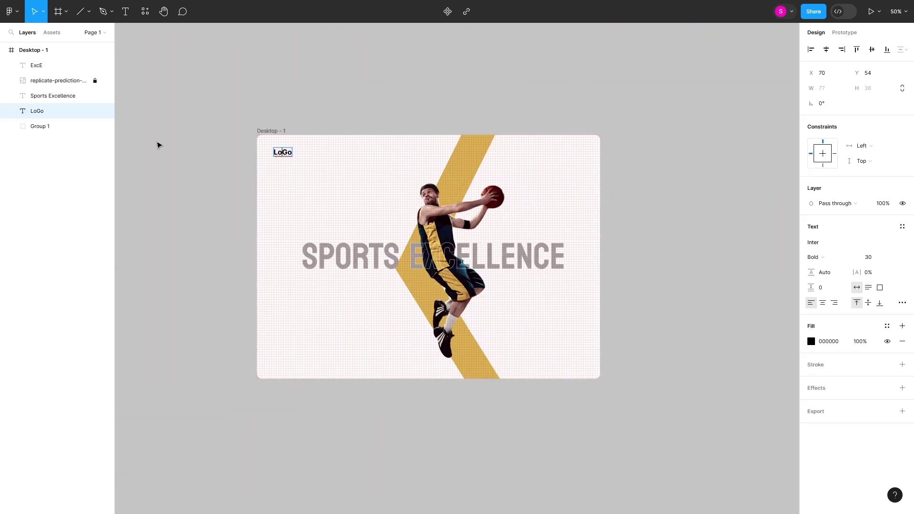
left_click(811, 341)
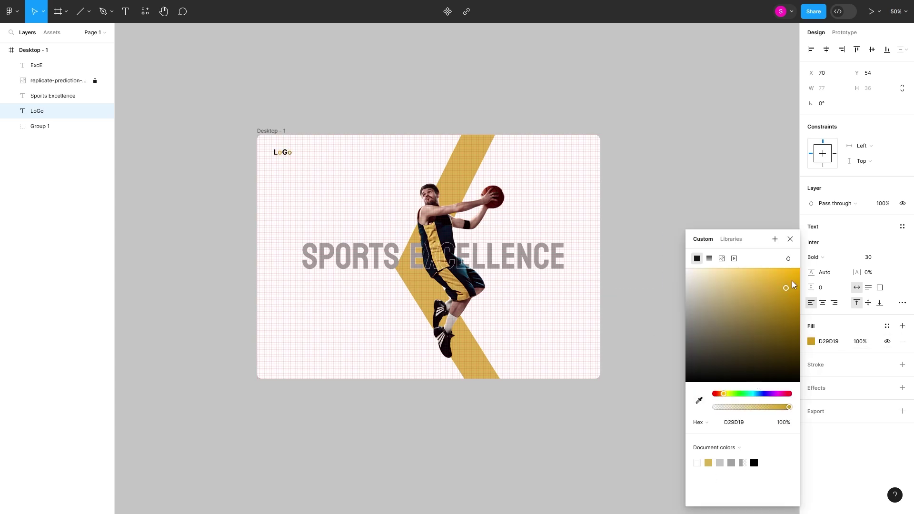
key("ctrl+z")
key("ctrl+z")
key("ctrl+z")
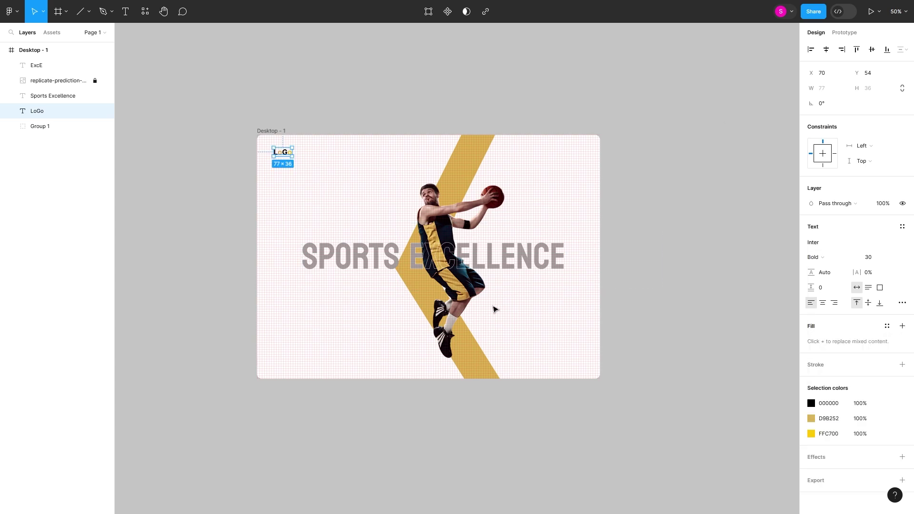
- Paste the basketball image, shrink it to 8% opacity, and place it behind the player
key("ctrl+v")
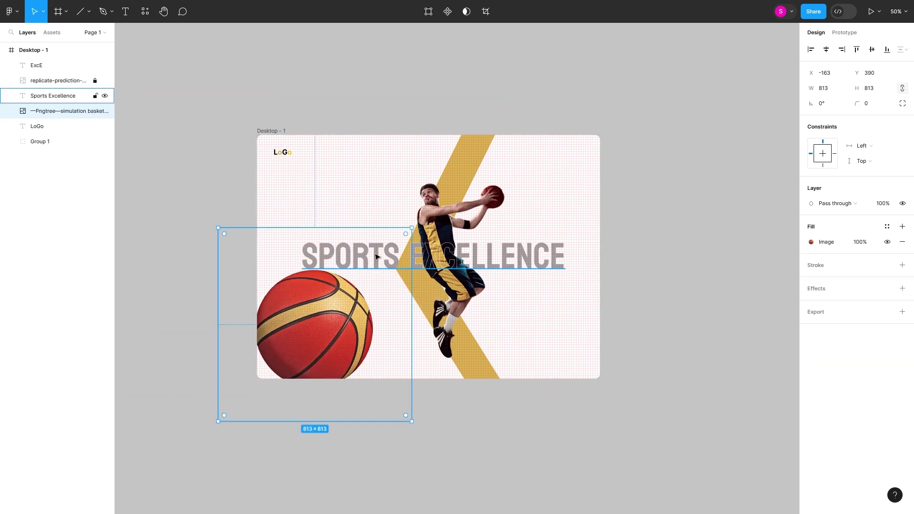
left_click_drag(375, 257, 348, 319)
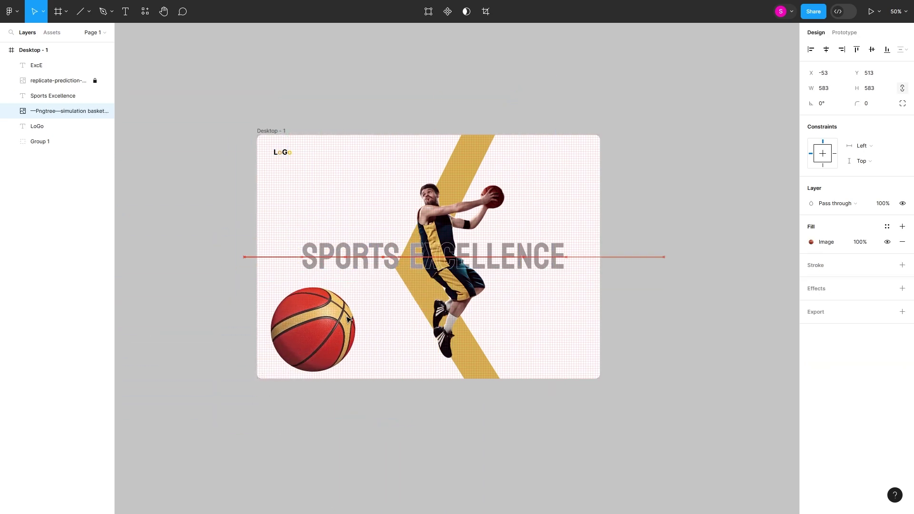
left_click_drag(852, 245, 741, 242)
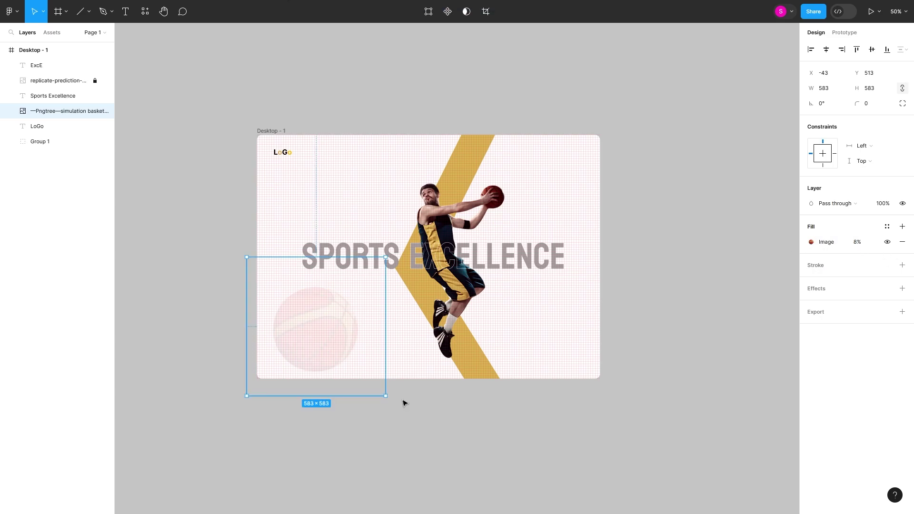
left_click_drag(342, 351, 525, 225)
key("ctrl+[")
left_click(700, 257)
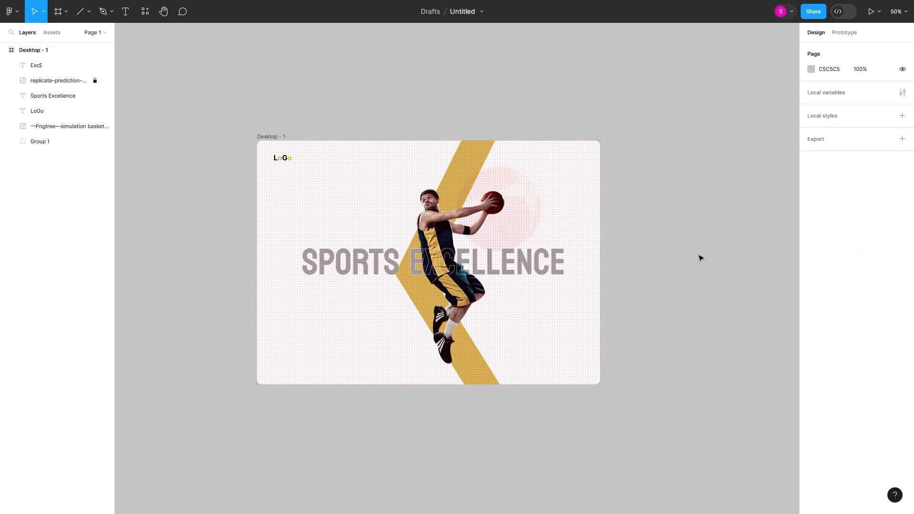
- Add Home, Shop and About header labels plus an extra About copy between them
left_click(450, 153)
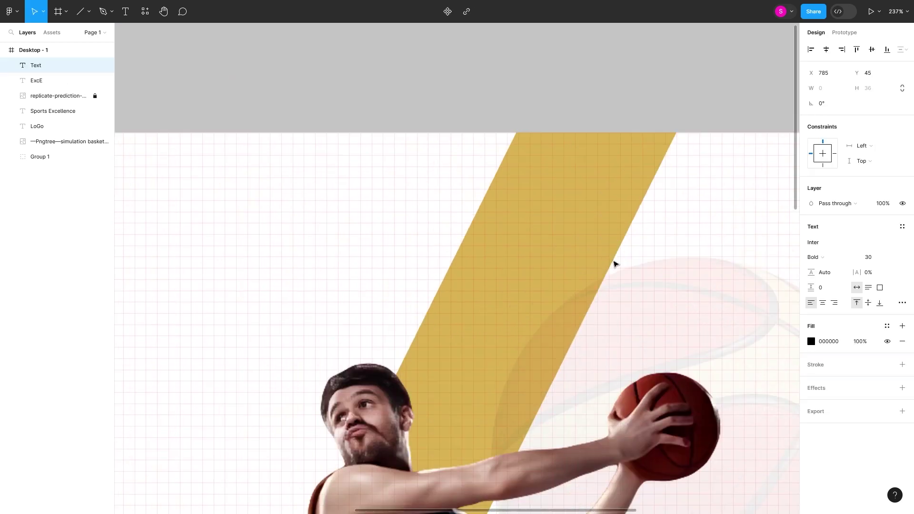
type("Home")
key("ctrl+d")
type("About")
key("ctrl+d")
double_click(281, 231)
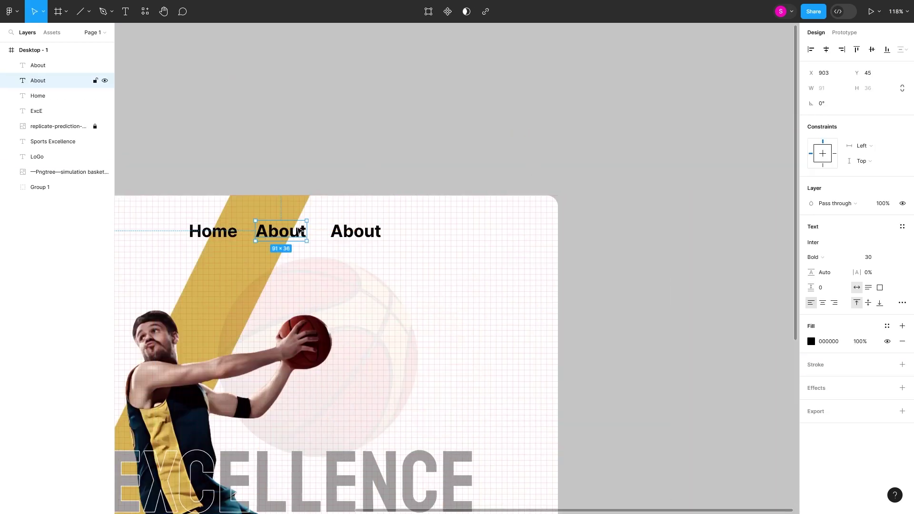
type("Shop")
left_click(358, 233)
key("ctrl+d")
left_click_drag(403, 235, 338, 233)
type("Blog")
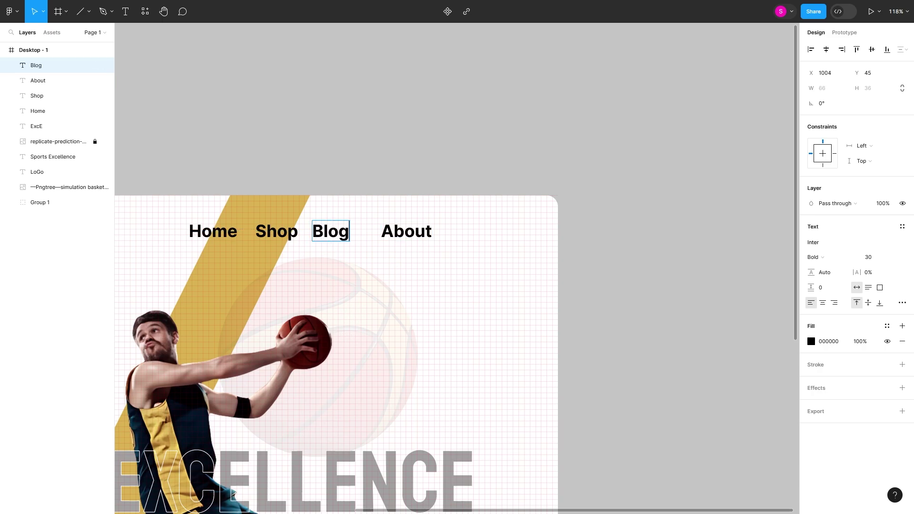
- Set all four navigation labels to Regular weight
scroll(333, 286, "down", 3)
left_click(38, 111, "shift")
left_click(817, 281)
left_click(832, 247)
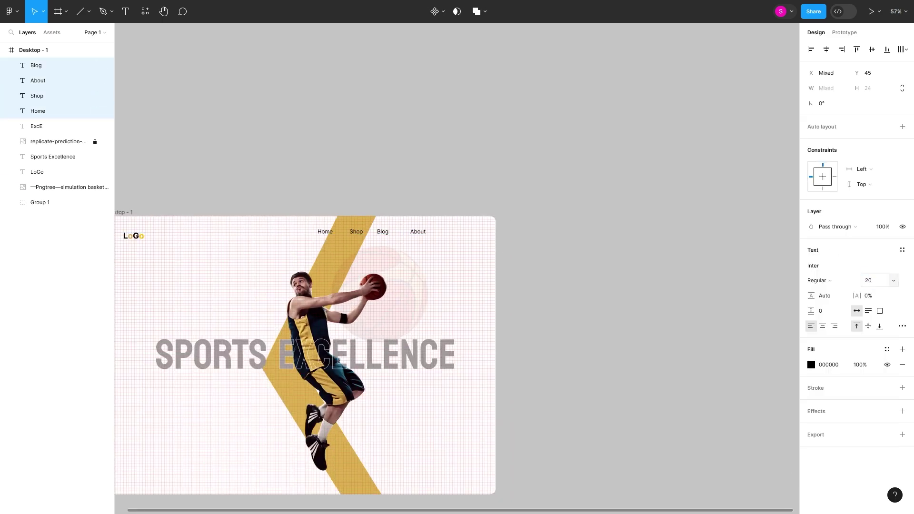
- Copy a label to the header's right edge and edit it into Register
left_click(344, 235)
key("ctrl+d")
left_click_drag(344, 236, 475, 238)
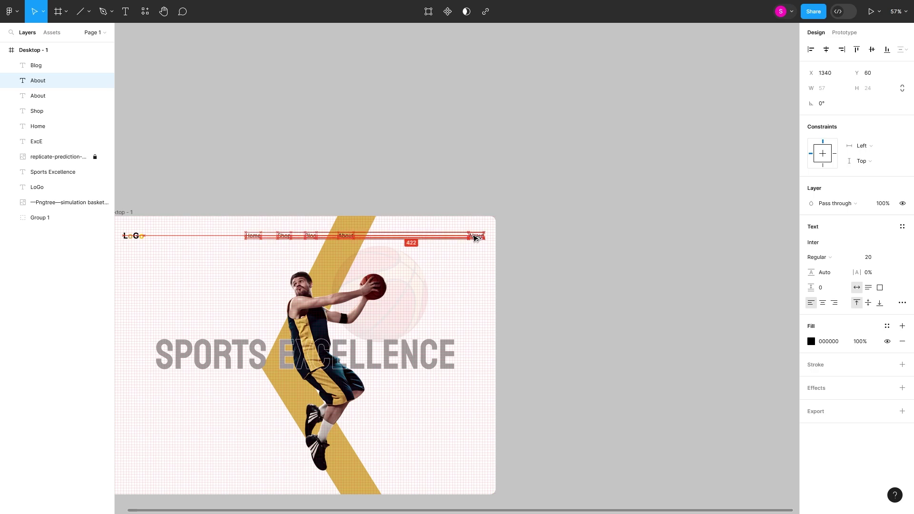
type("ter")
double_click(478, 236)
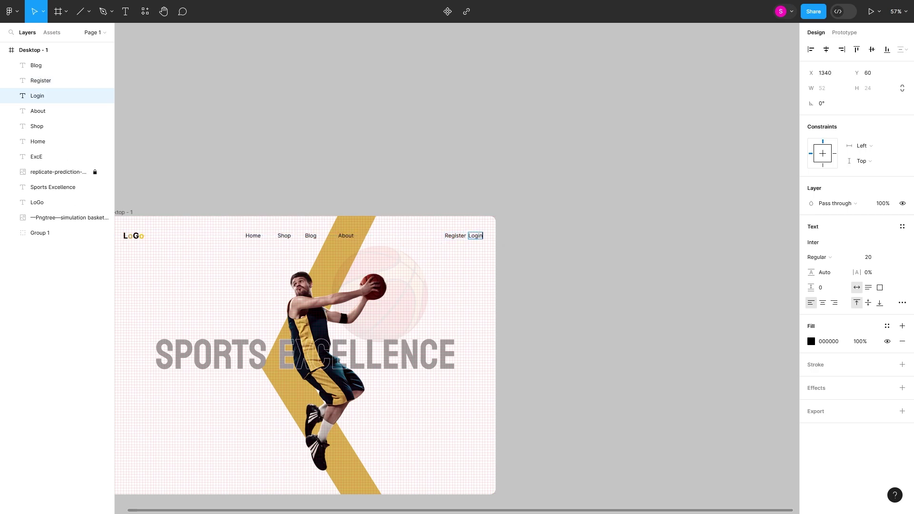
- Draw a rectangle behind the Login label and fill it with FFC700
scroll(475, 235, "up", 5)
mouse_move(457, 343)
left_mouse_down()
mouse_move(429, 341)
mouse_move(459, 359)
left_mouse_up()
left_click(83, 16)
key("[")
left_click(811, 242)
type("FFC700")
key("Return")
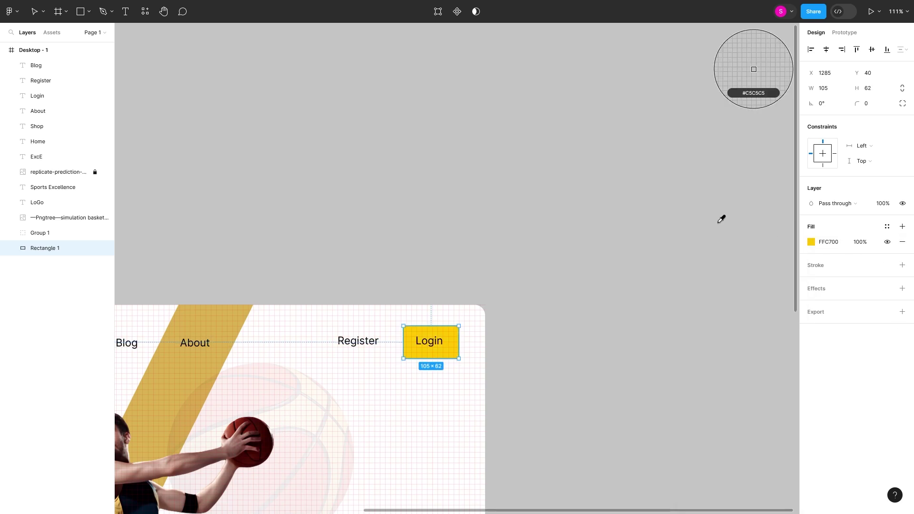
key("Escape")
- Enlarge the Register and Login labels to font size 25 and center Login on the yellow button
left_click(37, 96)
left_click(364, 345)
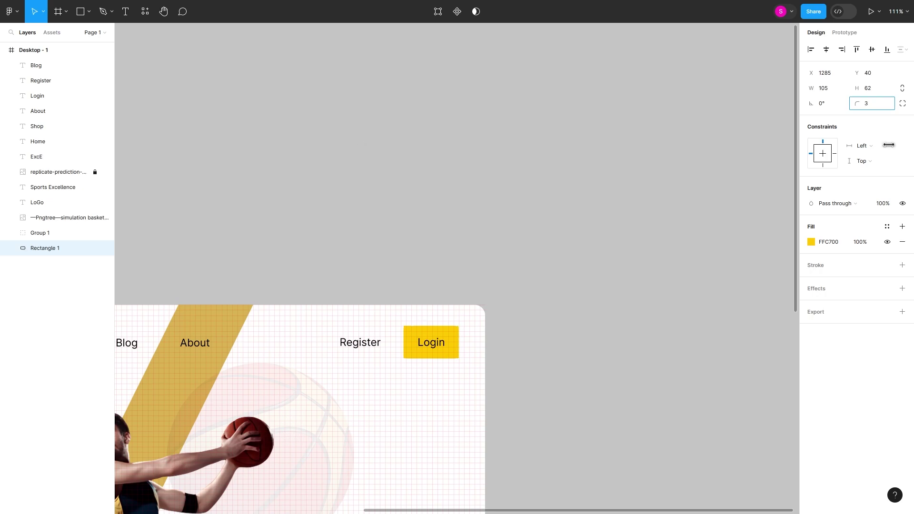
double_click(361, 342)
left_click(875, 257)
type("2")
left_click_drag(371, 346, 372, 350)
double_click(434, 346)
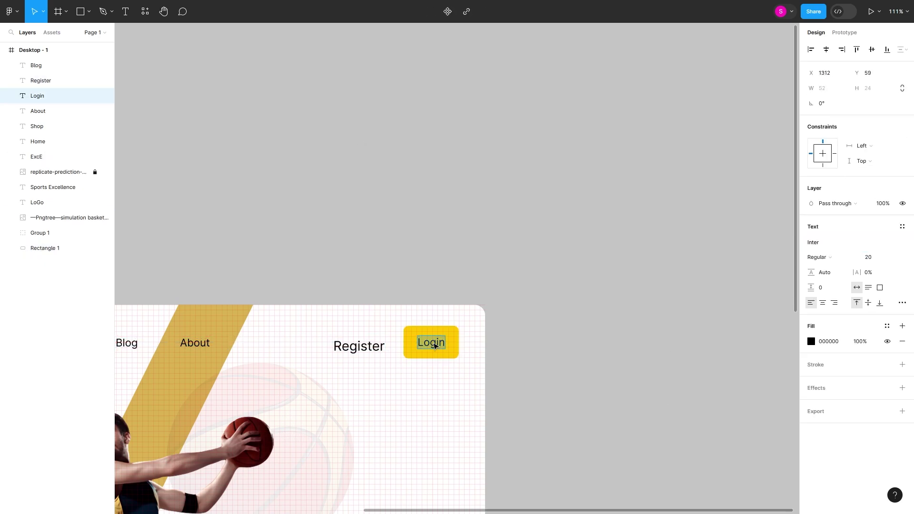
left_click(460, 343)
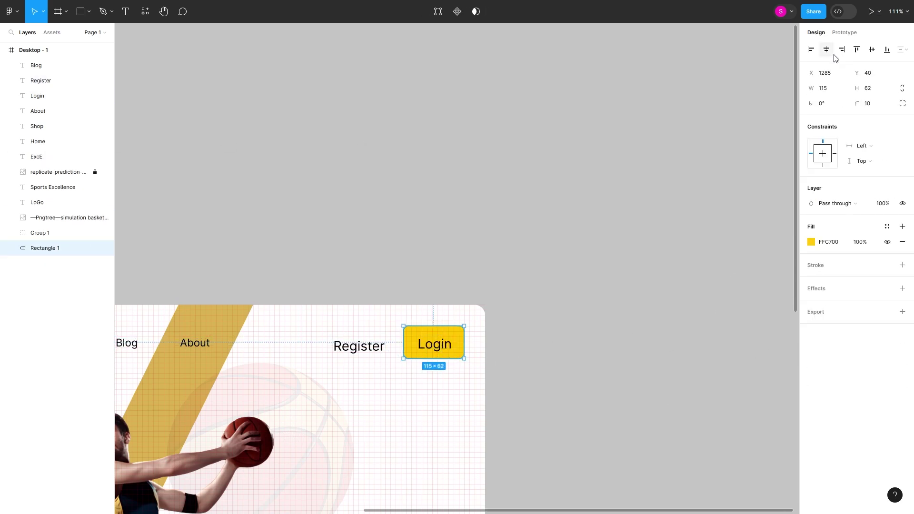
left_click(437, 348)
key("shift+Tab")
scroll(657, 323, "down", 5)
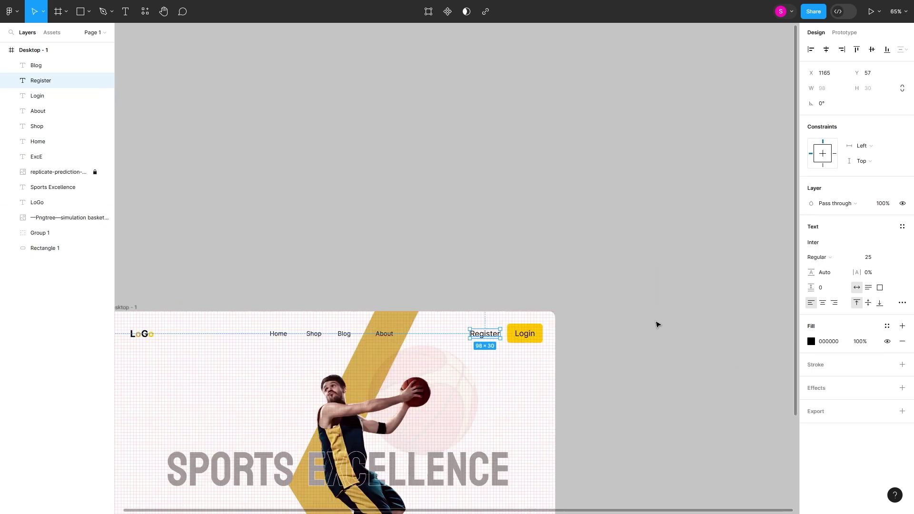
key("Escape")
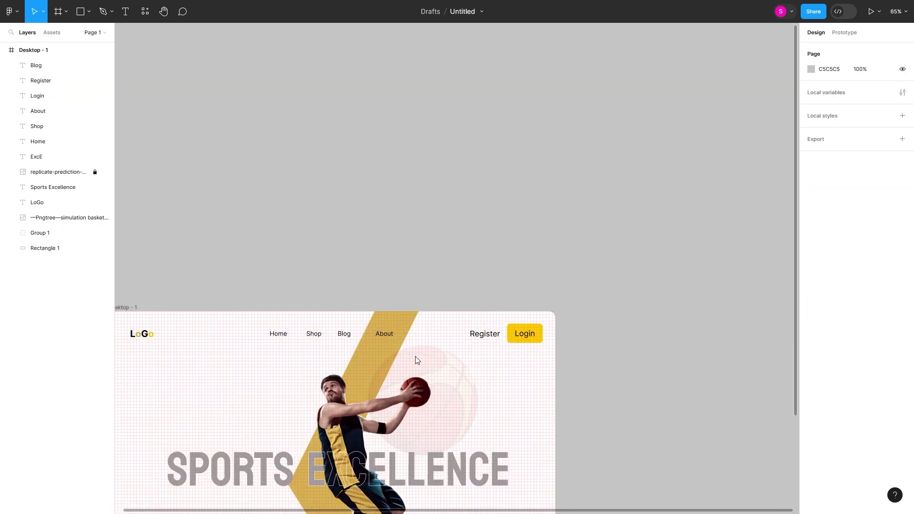
- Add a shopping cart icon and a heart icon to the header, sizing the heart to match the cart
left_click(388, 392)
left_click_drag(422, 332, 423, 329)
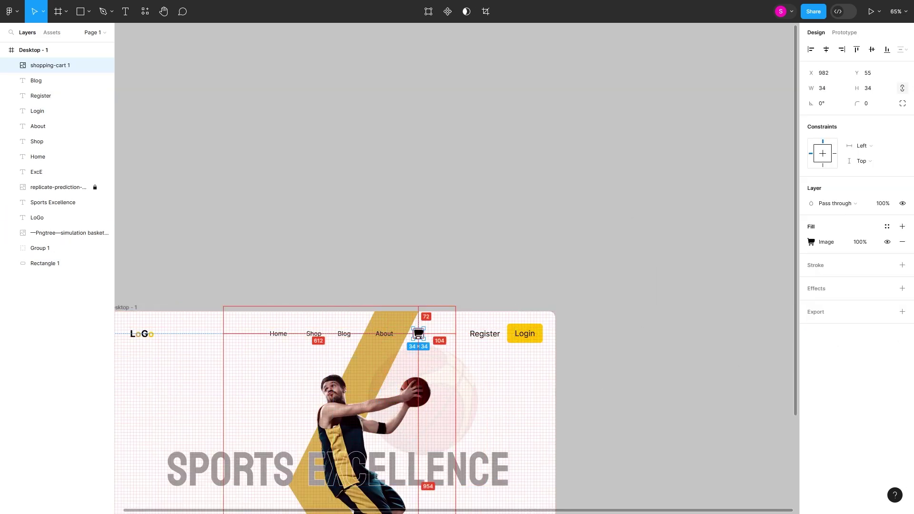
left_click(452, 353)
scroll(481, 350, "up", 5)
mouse_move(475, 375)
left_mouse_down()
mouse_move(412, 337)
mouse_move(273, 329)
left_mouse_up()
scroll(427, 355, "down", 5)
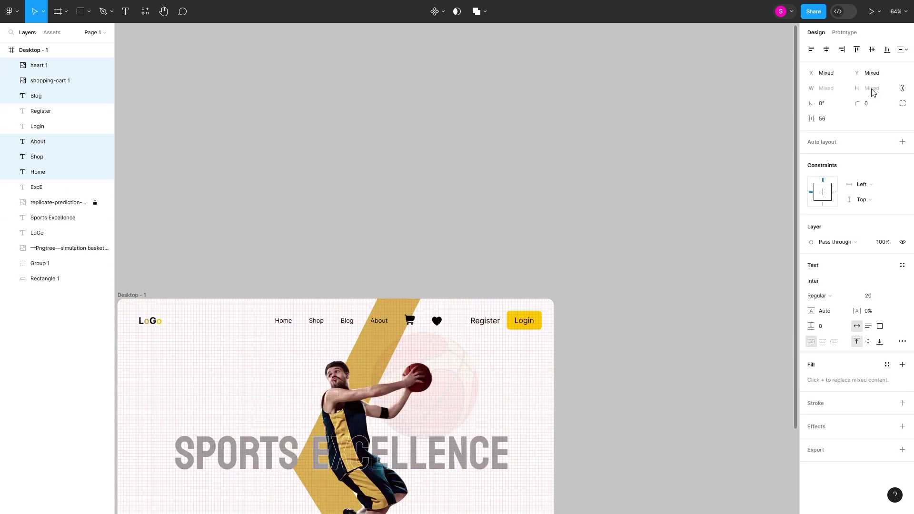
- Group the navigation items with Register, Login and the logo, then group the whole header with the yellow button
key("ctrl+g")
left_click(524, 321)
left_click(485, 321, "shift")
left_click(347, 320, "shift")
left_click(150, 320, "shift")
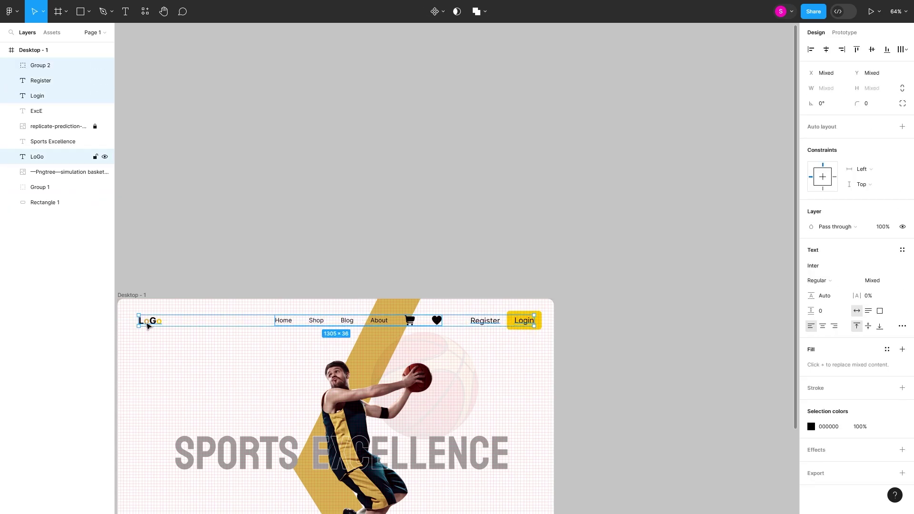
right_click(438, 320)
left_click(467, 329)
left_click(540, 321, "shift")
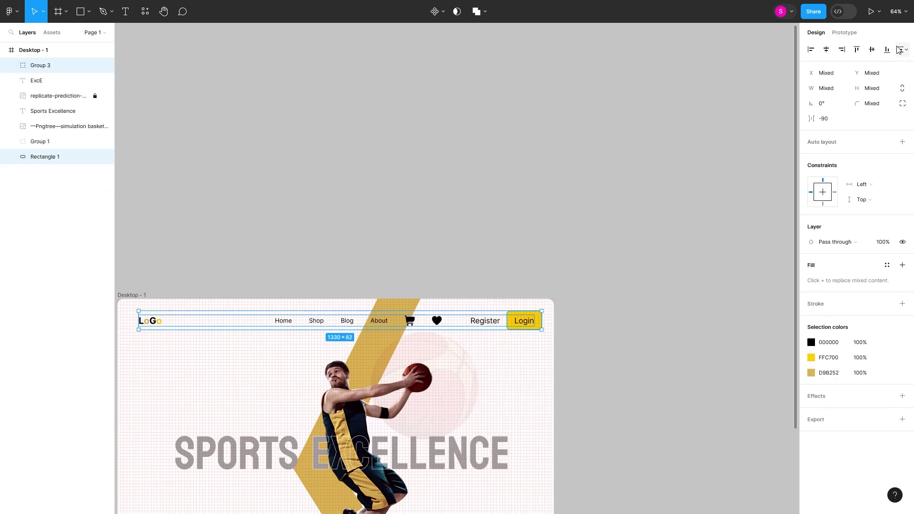
right_click(523, 320)
left_click(550, 328)
key("Escape")
- Shrink the cart and heart icons and place the heart left of the cart
scroll(526, 249, "up", 5)
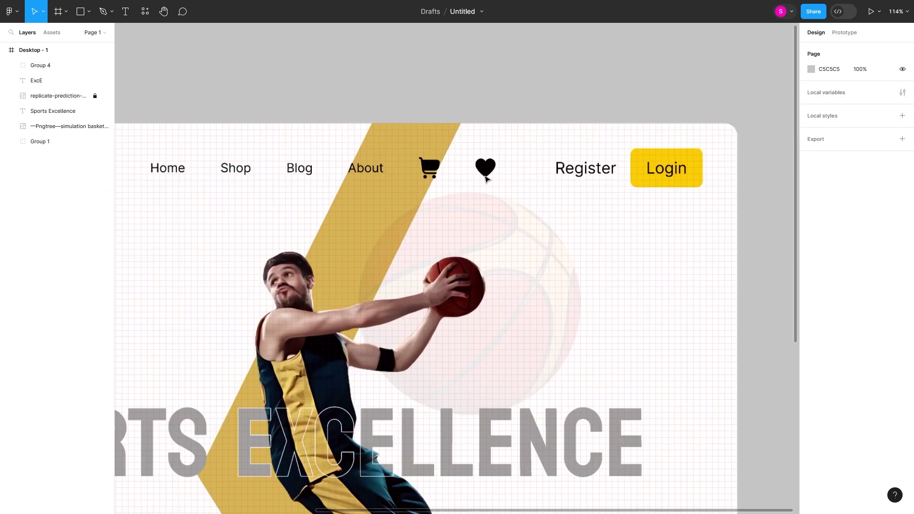
scroll(428, 190, "up", 5)
left_click(381, 157, "ctrl")
left_click_drag(397, 138, 381, 155)
left_click_drag(486, 159, 352, 161)
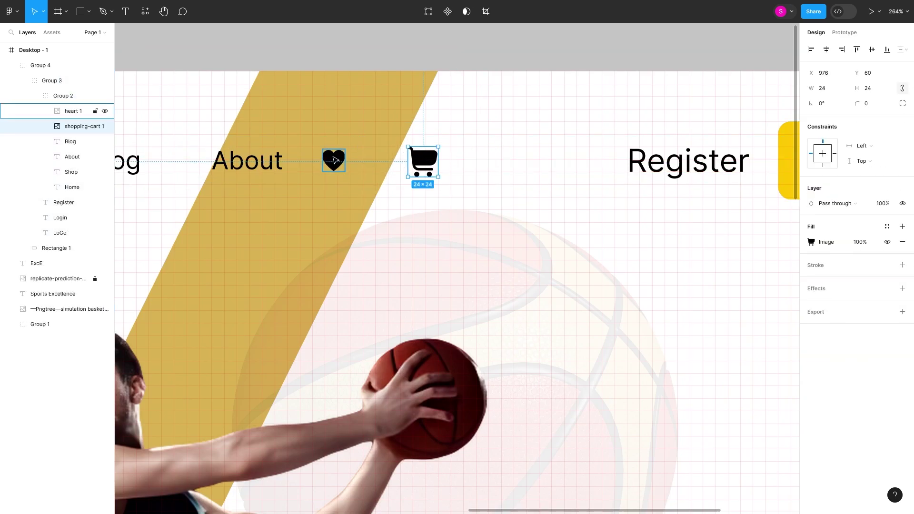
- Draw a small red circle on the heart icon's corner as a badge
scroll(362, 162, "up", 2)
left_click(89, 11)
left_click(57, 66)
scroll(194, 153, "up", 3)
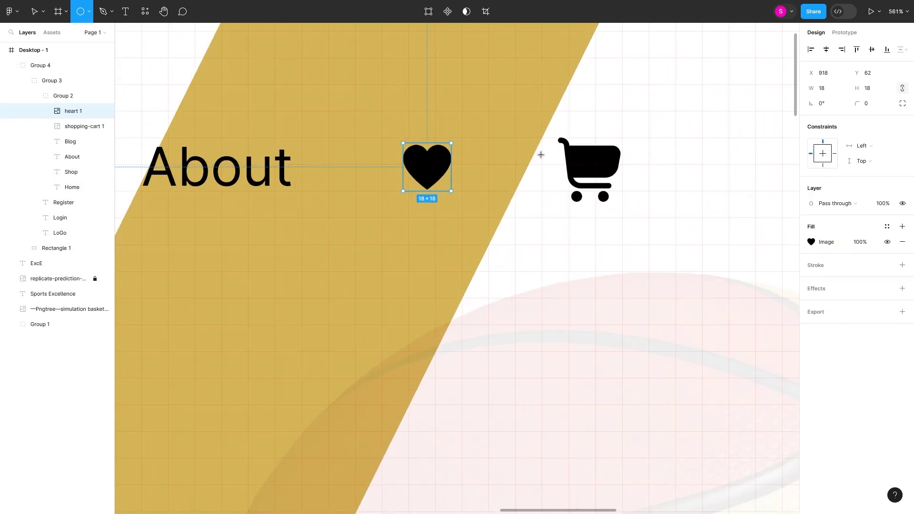
left_click_drag(439, 130, 480, 172)
left_click(811, 242)
key("t")
left_click(460, 145)
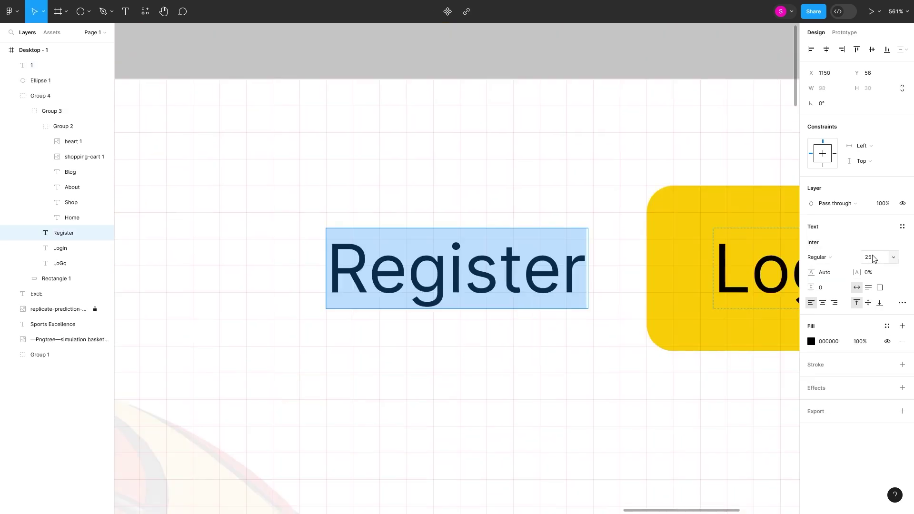
- Set the badge's '1' text to font size 5
left_click(876, 257)
type("5")
key("Return")
scroll(321, 290, "up", 10)
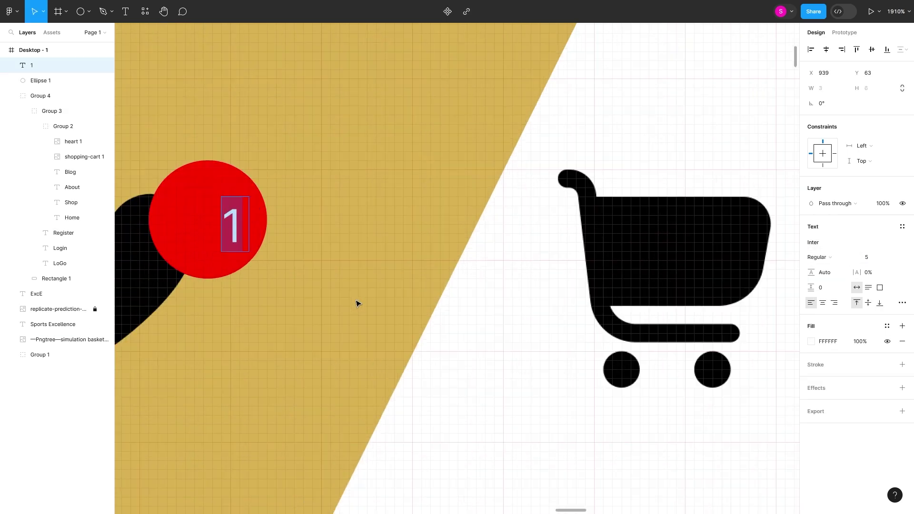
scroll(255, 255, "down", 15)
key("Escape")
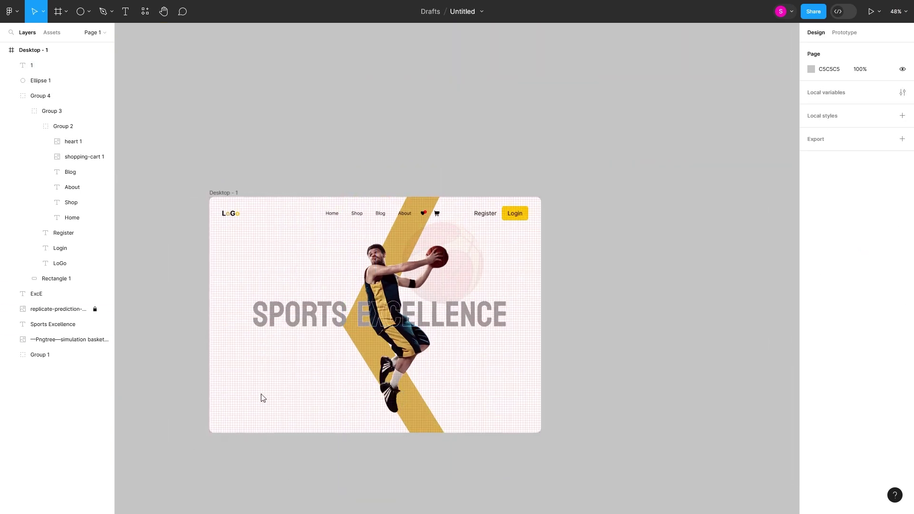
- Place the soccer kit image and draw a rounded card rectangle around it
left_click_drag(262, 398, 257, 385)
key("r")
scroll(249, 342, "up", 5)
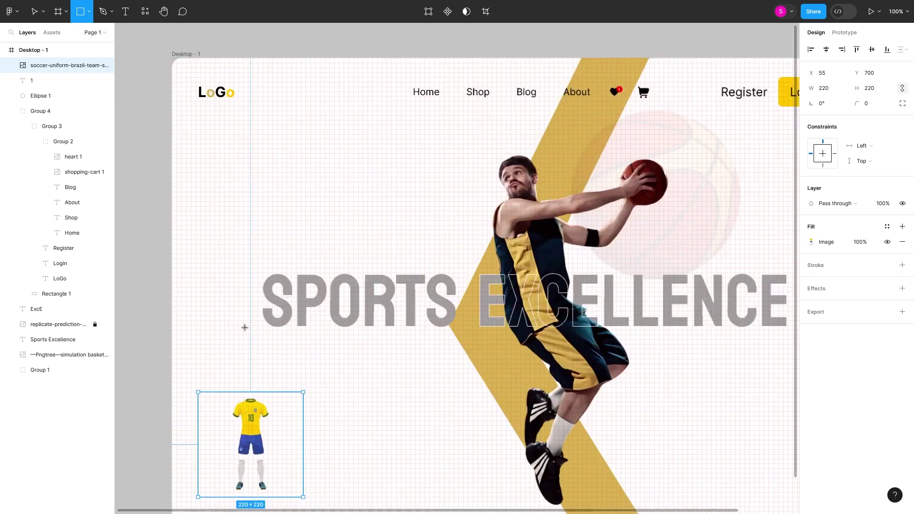
left_click_drag(200, 278, 306, 398)
scroll(307, 398, "down", 3)
left_click(277, 351)
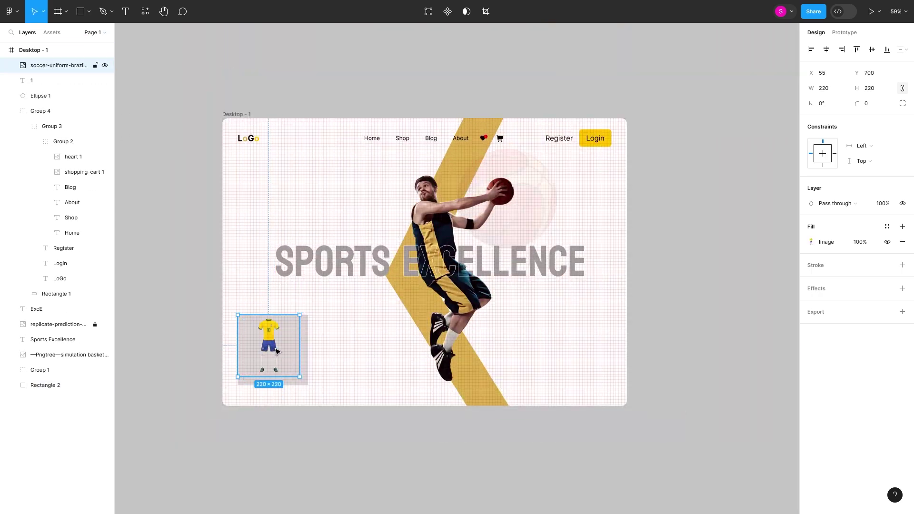
left_click(307, 341)
left_click_drag(858, 104, 394, 114)
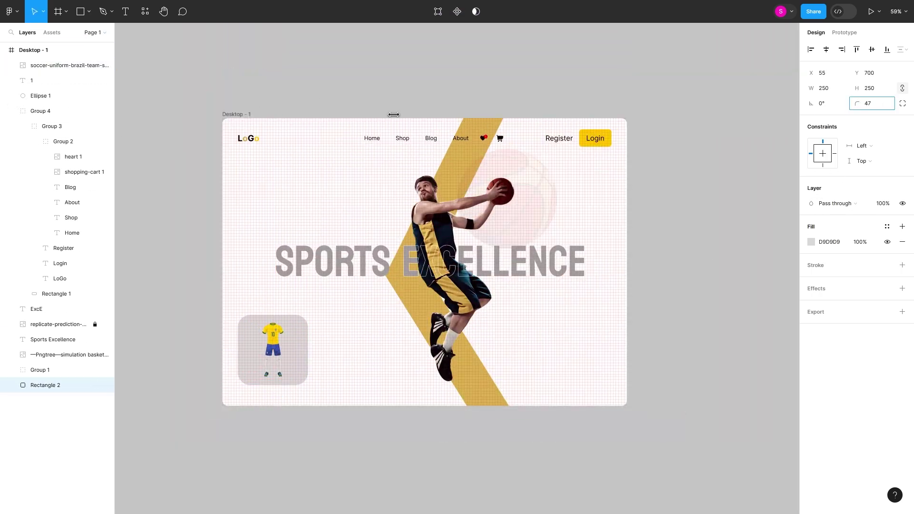
left_click(305, 347)
- Duplicate the card to the right and paste the T-shirt image, resized onto it
key("ctrl+shift+l")
left_click_drag(307, 346, 608, 345)
scroll(470, 239, "down", 2)
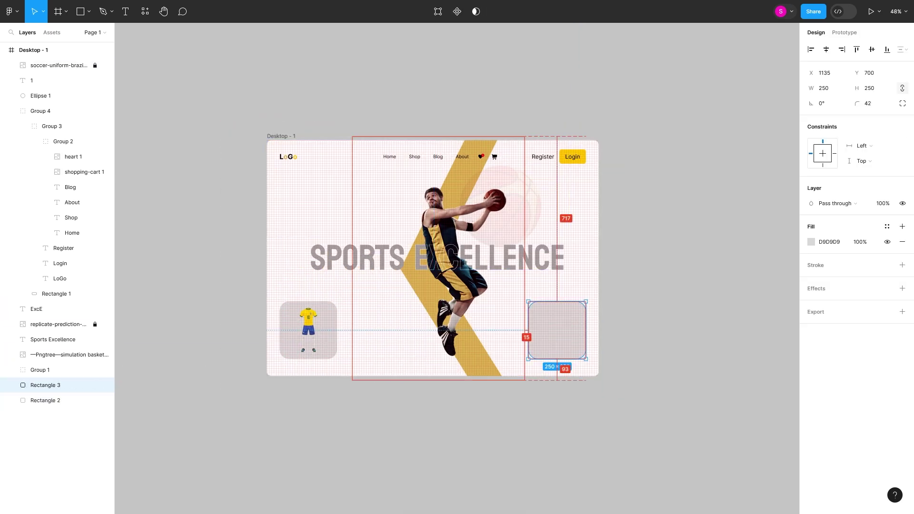
key("ctrl+v")
scroll(376, 436, "down", 3)
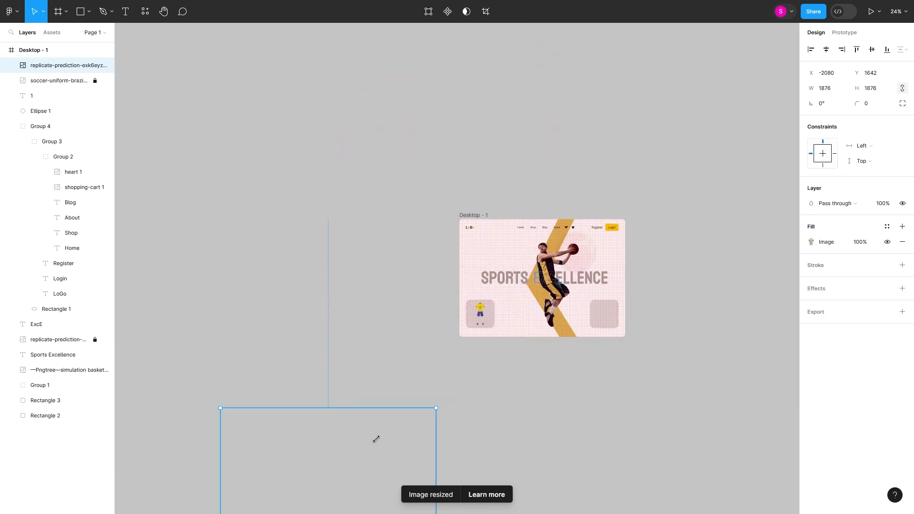
left_click_drag(375, 437, 600, 322)
- Lock the left product card layer and undo the soccer kit image's last resize
scroll(600, 321, "up", 5)
left_click(592, 331)
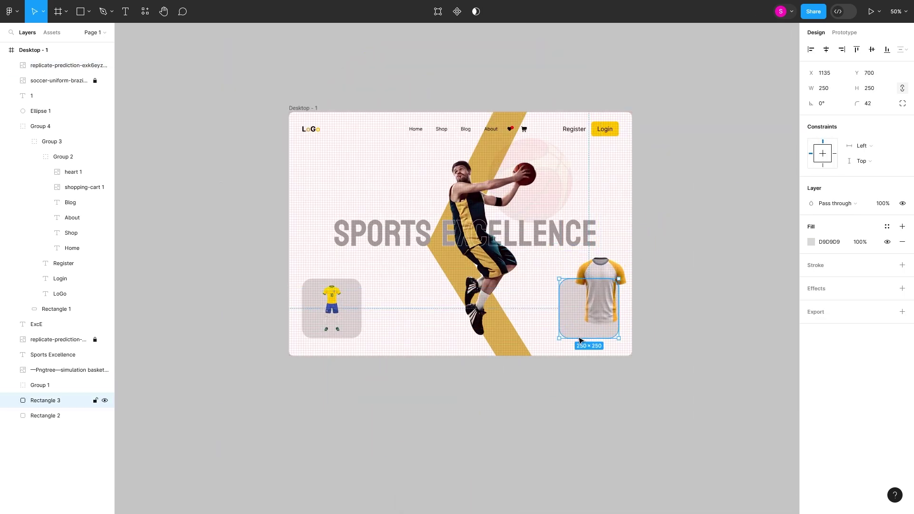
left_click(336, 301)
right_click(337, 301)
left_click(93, 339)
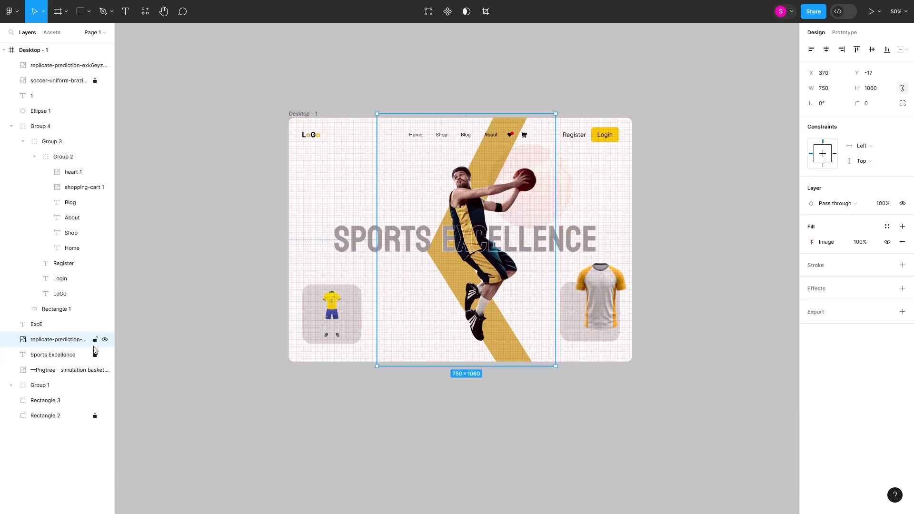
left_click(349, 298)
key("ctrl+z")
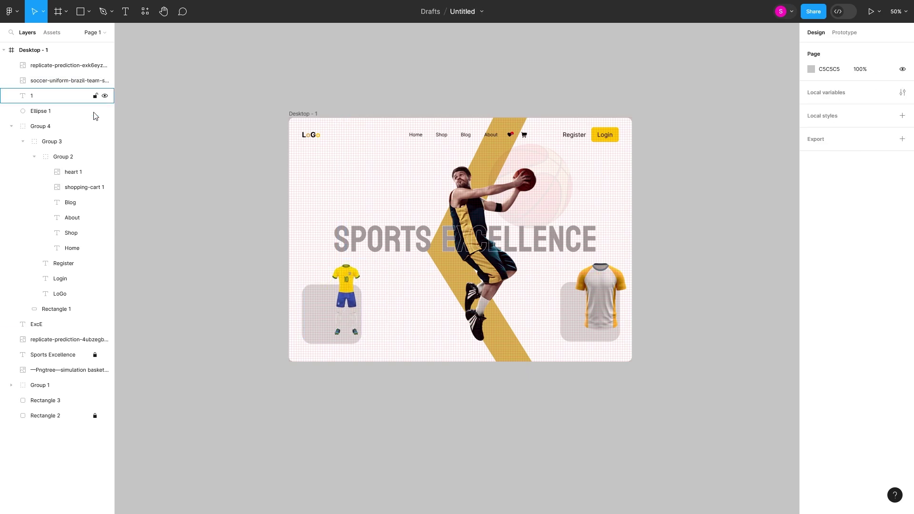
- Unlock and reorder the left card, then give both cards a drop shadow with more blur
left_click(95, 416)
left_click_drag(45, 415, 45, 91)
left_click(591, 312)
left_click(318, 340, "shift")
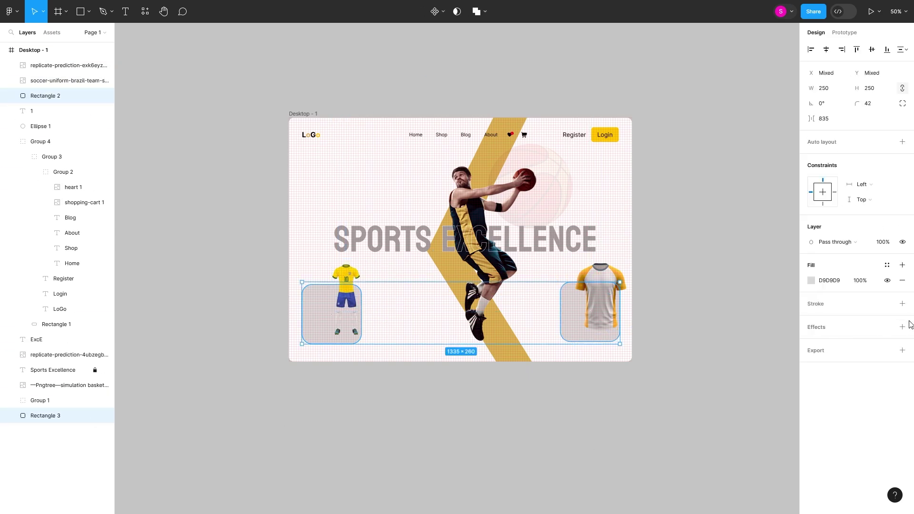
left_click(902, 327)
left_click(811, 343)
left_click_drag(743, 365, 746, 379)
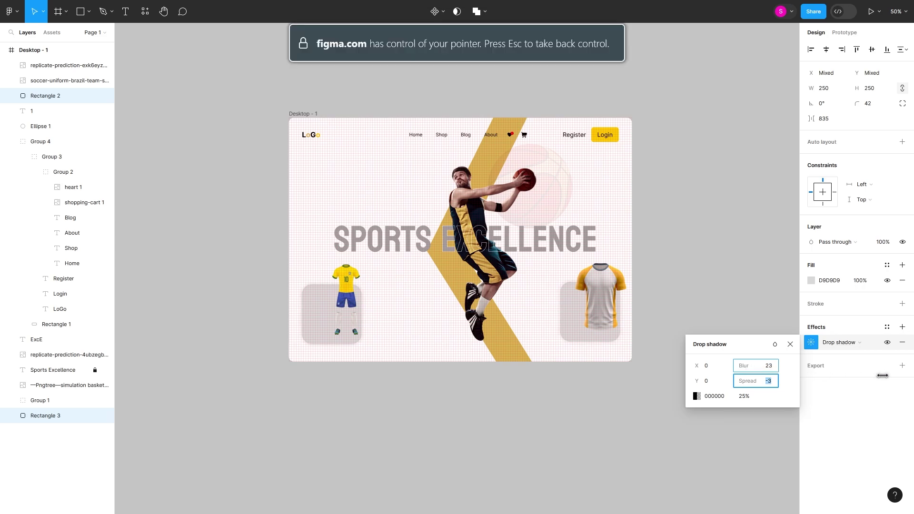
left_click(346, 295)
- Fill the product cards pale yellow using a sampled yellow, lowering the right card's opacity
left_click(334, 339)
left_click(812, 242)
left_click(685, 287)
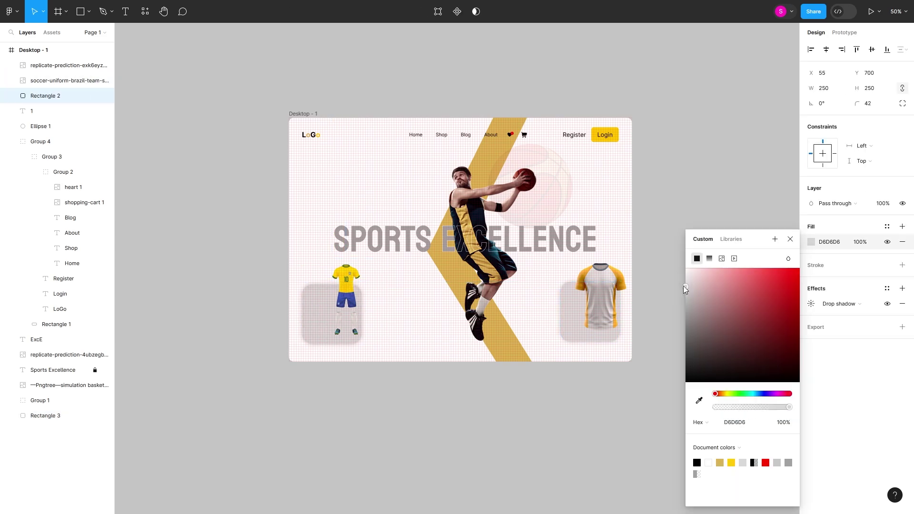
left_click(724, 394)
left_click(738, 269)
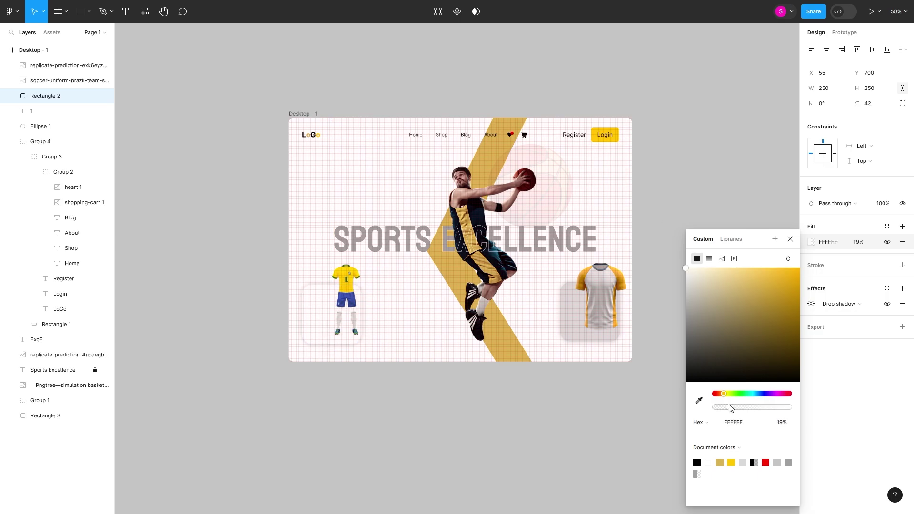
left_click(699, 400)
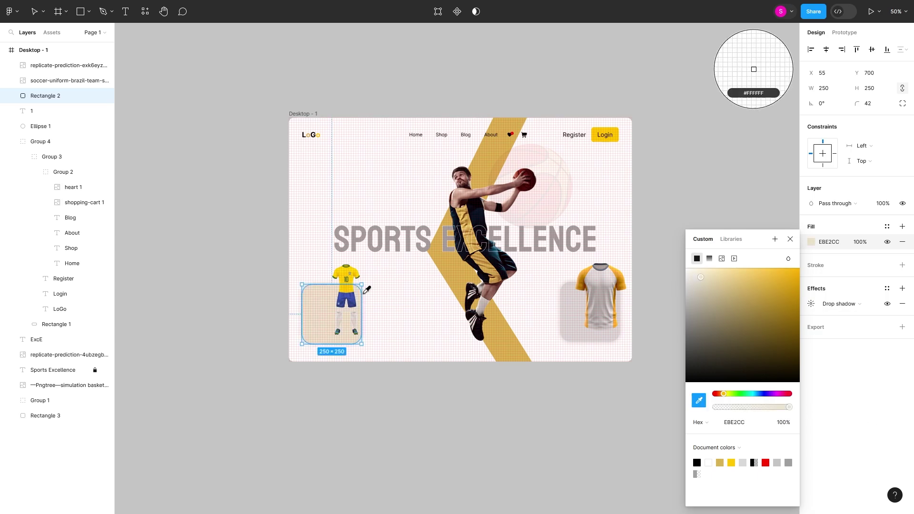
left_click(604, 134)
left_click(571, 339)
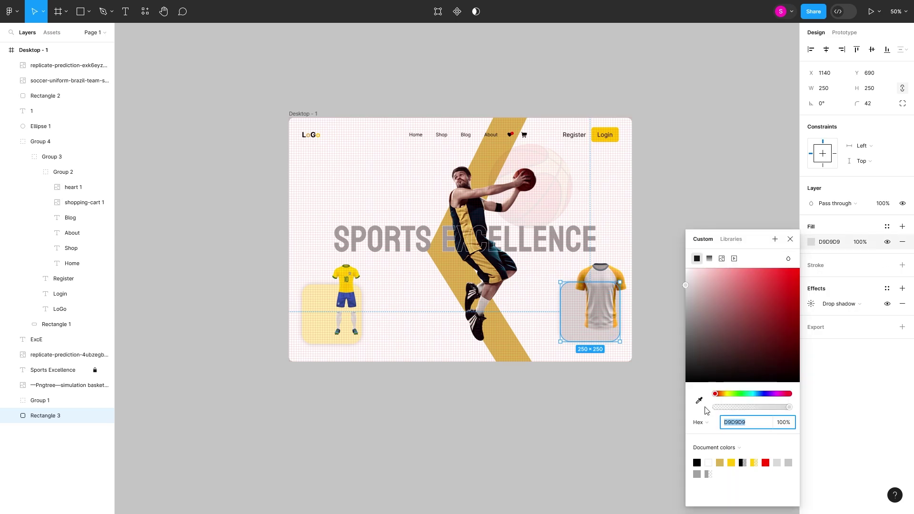
left_click_drag(743, 408, 756, 409)
left_click(801, 256)
- Enlarge the left card slightly and reposition the soccer kit and T-shirt images on their cards
left_click(334, 324)
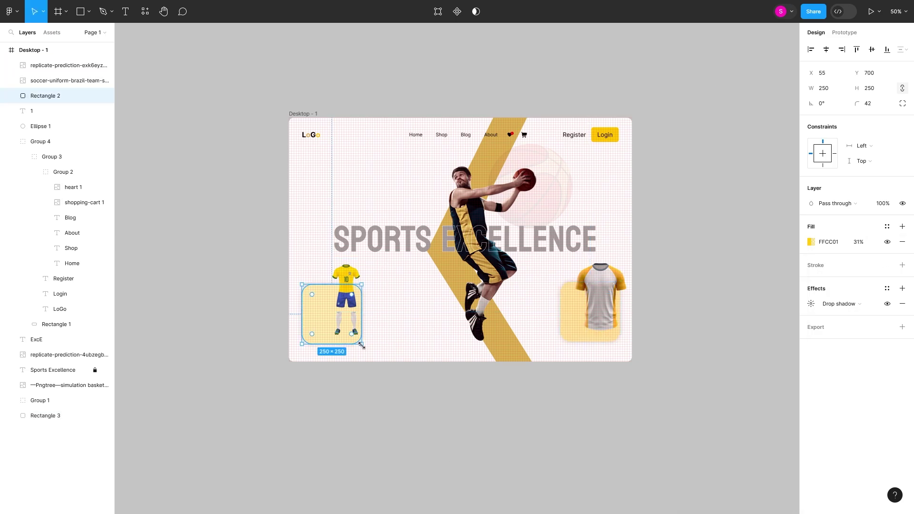
left_click_drag(362, 344, 366, 348)
left_click(618, 341)
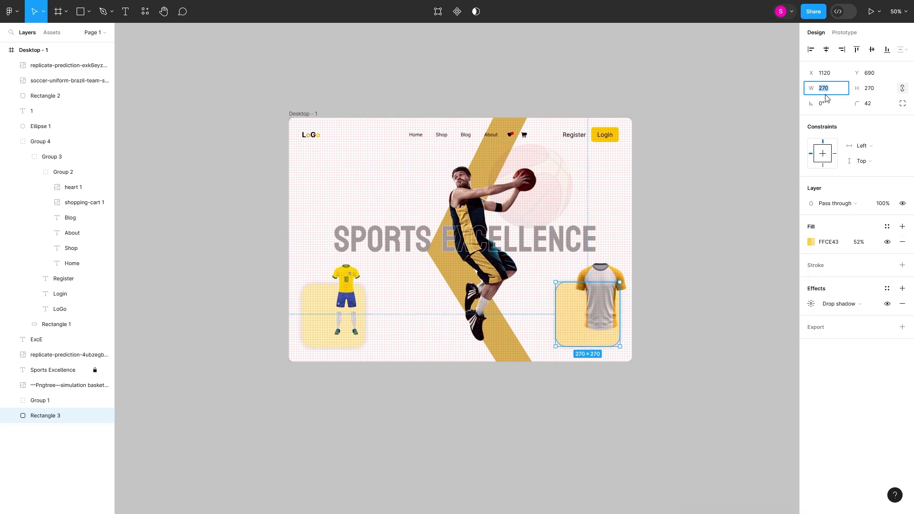
left_click(514, 431)
left_click_drag(341, 298, 343, 298)
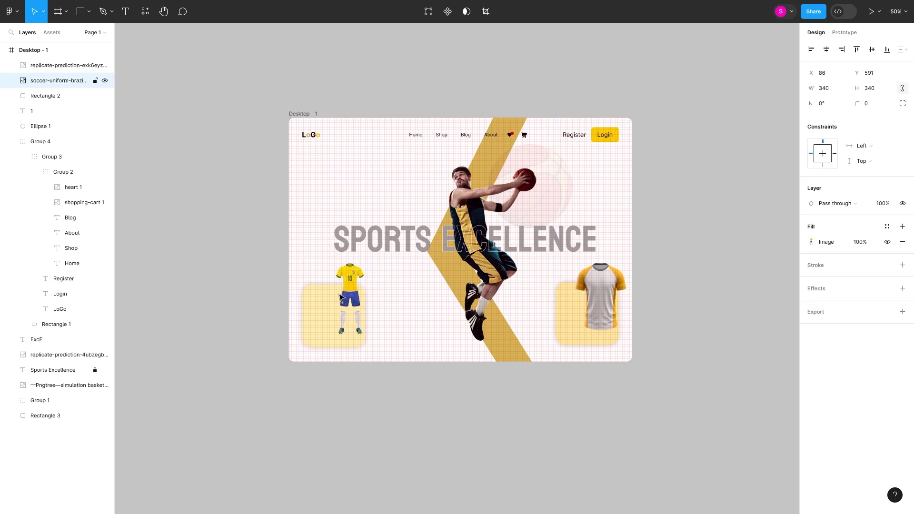
left_click_drag(600, 297, 566, 292)
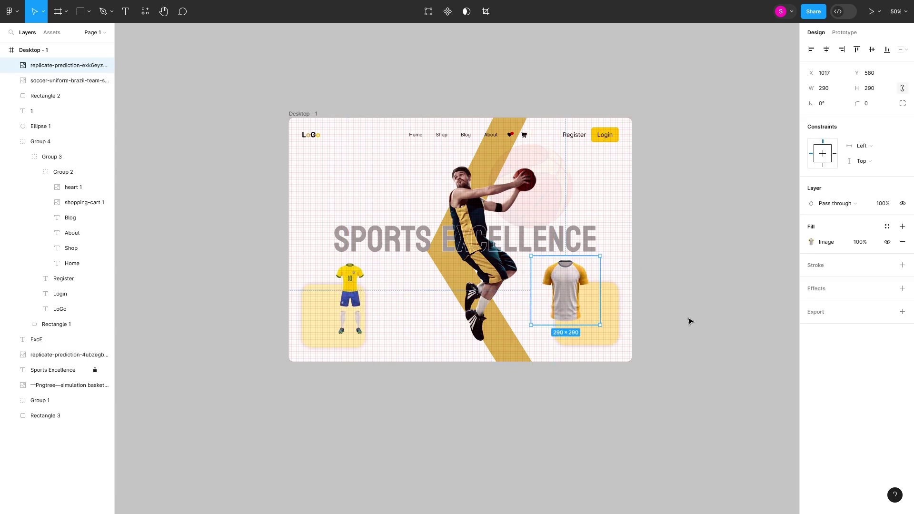
- Add a drop shadow to the T-shirt image and adjust its vertical offset
left_click(903, 288)
left_click(811, 304)
left_click(709, 343)
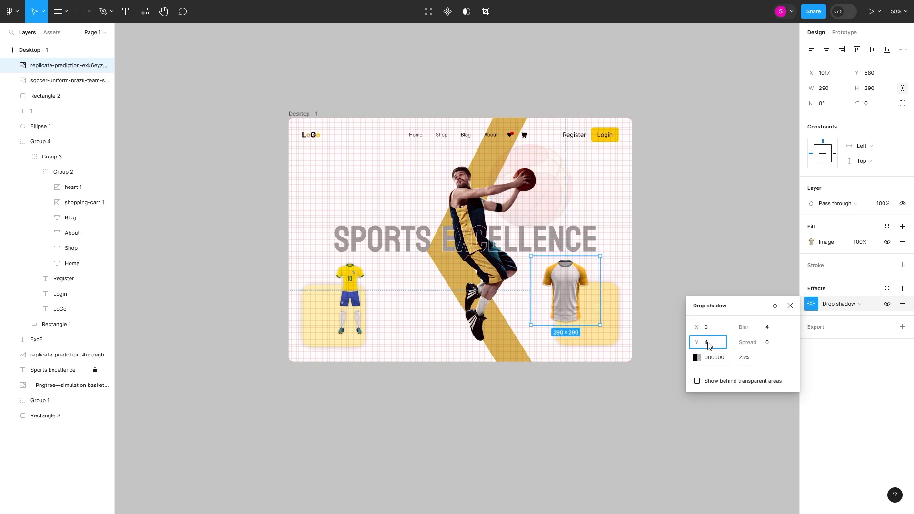
- Add the Combo label on the soccer card in Lato at font size 19
left_click(614, 446)
scroll(301, 305, "up", 10)
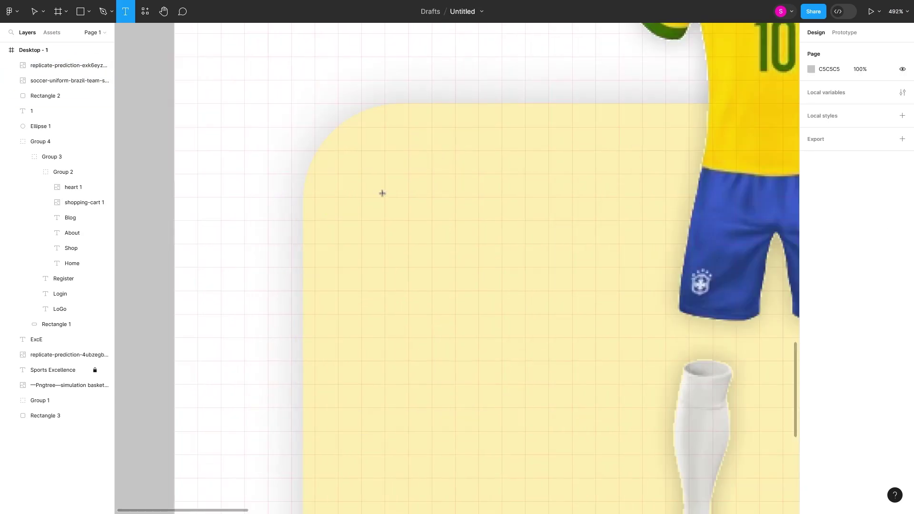
key("ctrl+v")
left_click(818, 250)
scroll(751, 351, "up", 10)
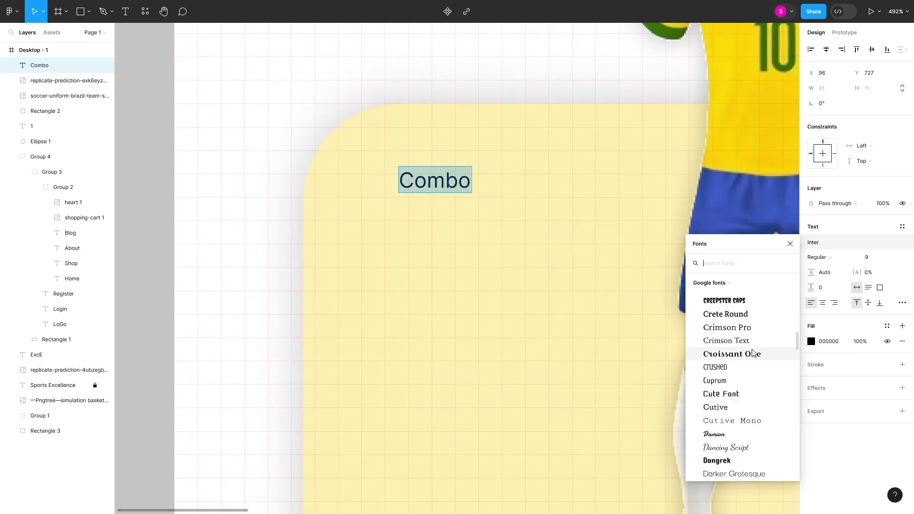
scroll(750, 351, "up", 10)
scroll(751, 351, "up", 10)
type("in")
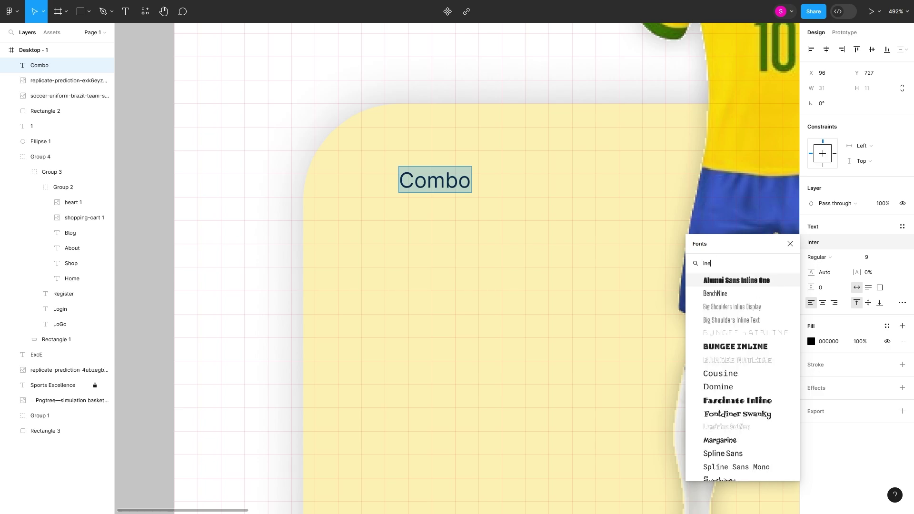
type("la")
left_click(710, 427)
left_click(871, 257)
type("19")
key("Return")
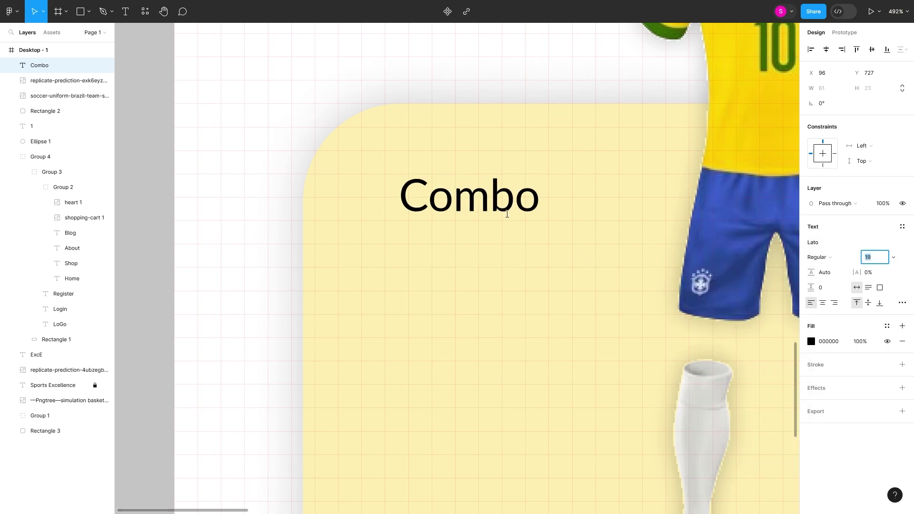
scroll(545, 252, "down", 5)
- Lock the soccer kit image and duplicate the label below as price text, trying League Gothic
left_click(500, 258)
key("ctrl+shift+l")
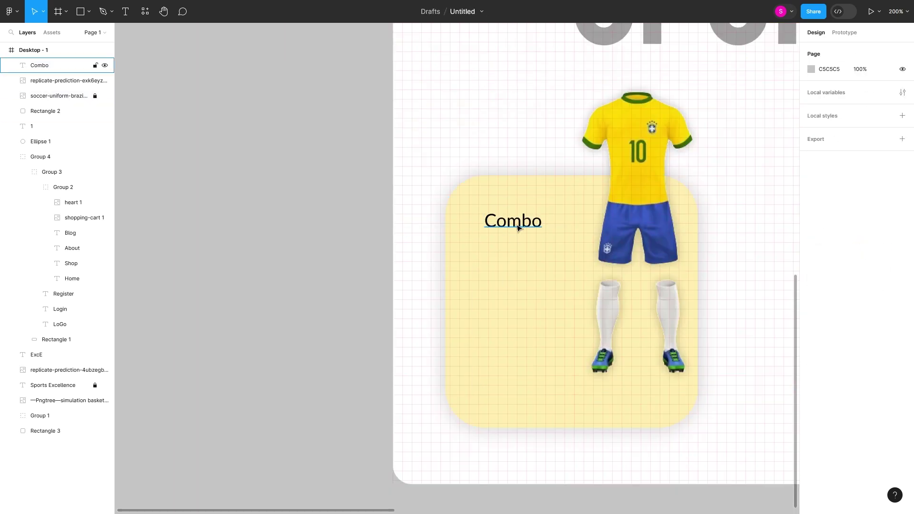
left_click_drag(513, 223, 514, 390)
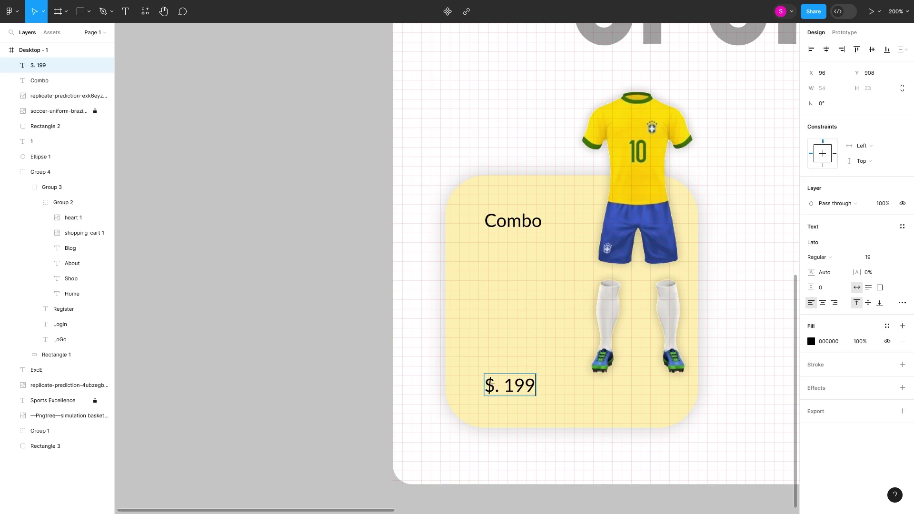
left_click(813, 242)
left_click(736, 412)
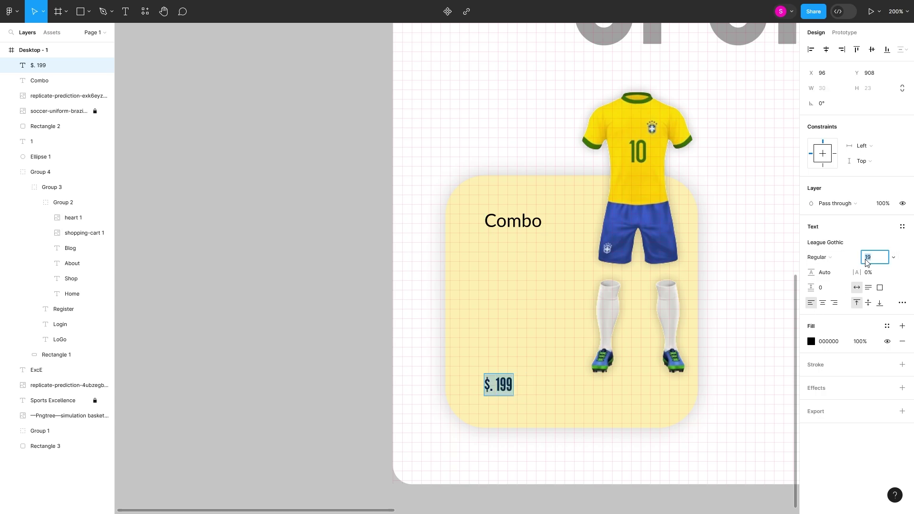
left_click(876, 257)
type("30")
left_click_drag(521, 396, 521, 391)
- Return the Combo label and the $. 199 price to Lato, nudging Combo down
left_click(509, 228)
left_click(732, 408)
left_click(868, 257)
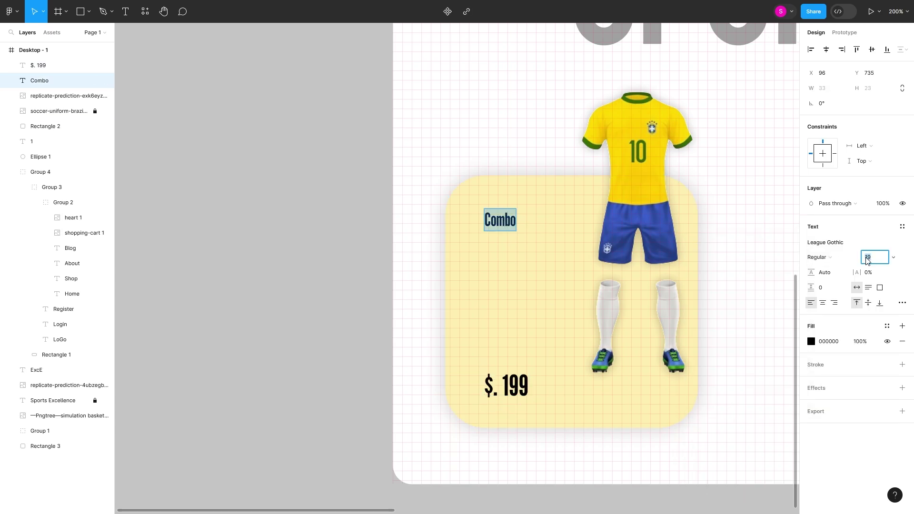
scroll(312, 351, "down", 5)
scroll(312, 351, "up", 3)
key("ctrl+z")
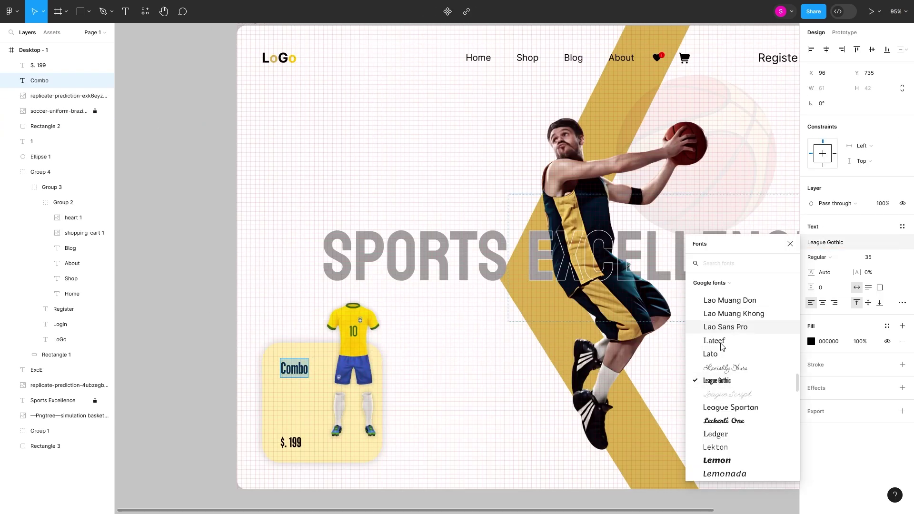
left_click(291, 442)
left_click(825, 242)
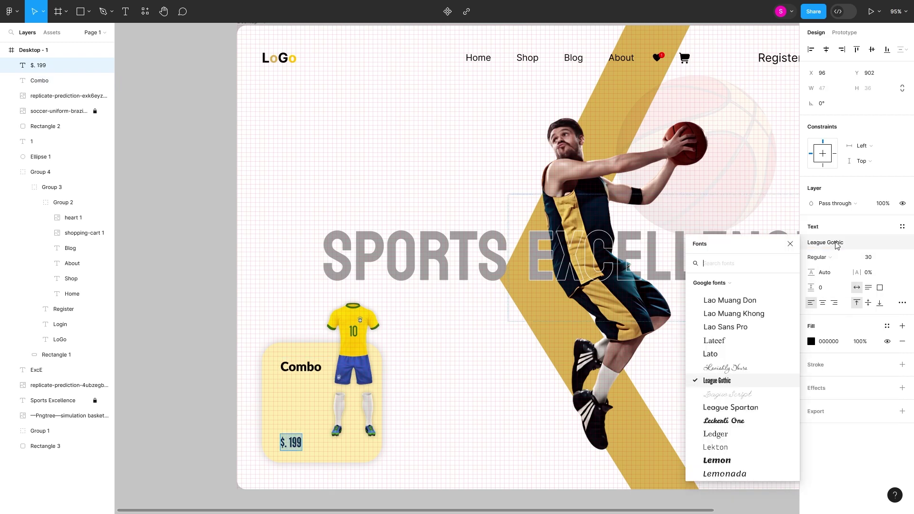
left_click(710, 353)
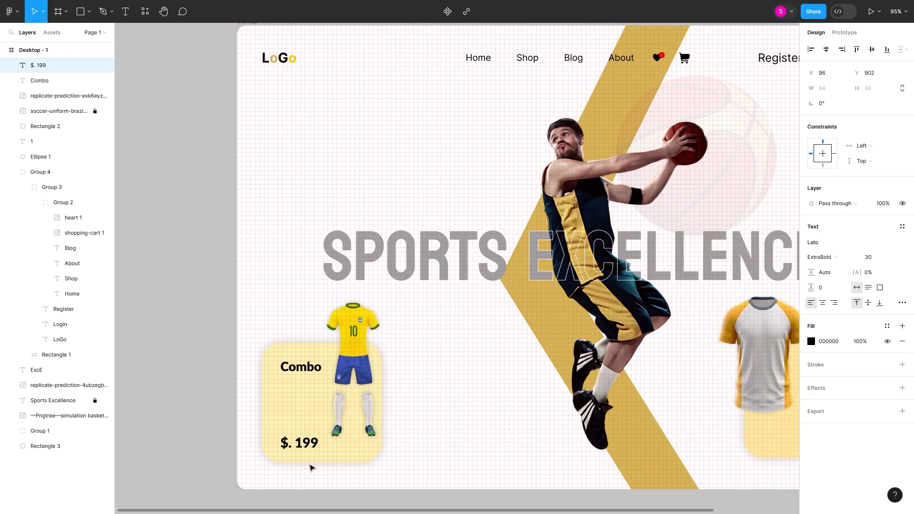
left_click_drag(301, 372, 301, 376)
- Copy the label and price onto the right card, renaming the label 'T-Shirt'
scroll(301, 376, "down", 2)
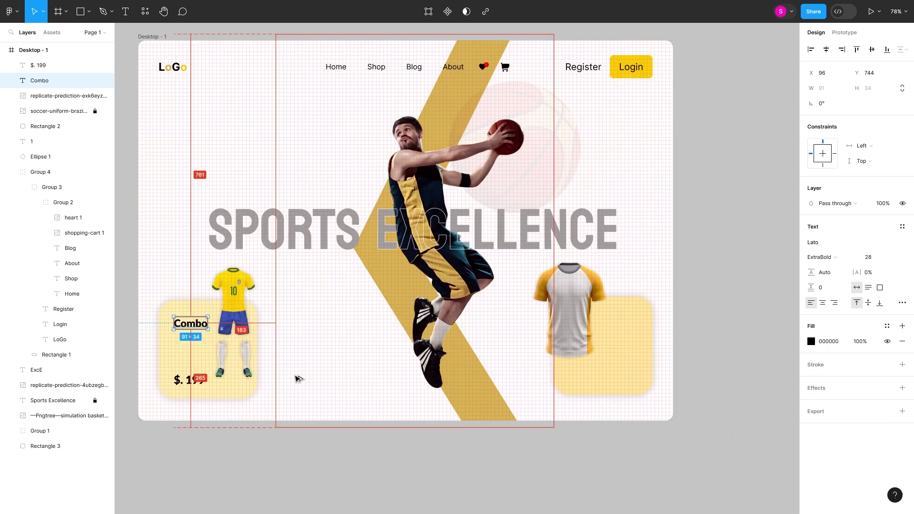
left_click_drag(190, 324, 602, 323)
key("Return")
type("T-Shirt")
left_click(189, 379)
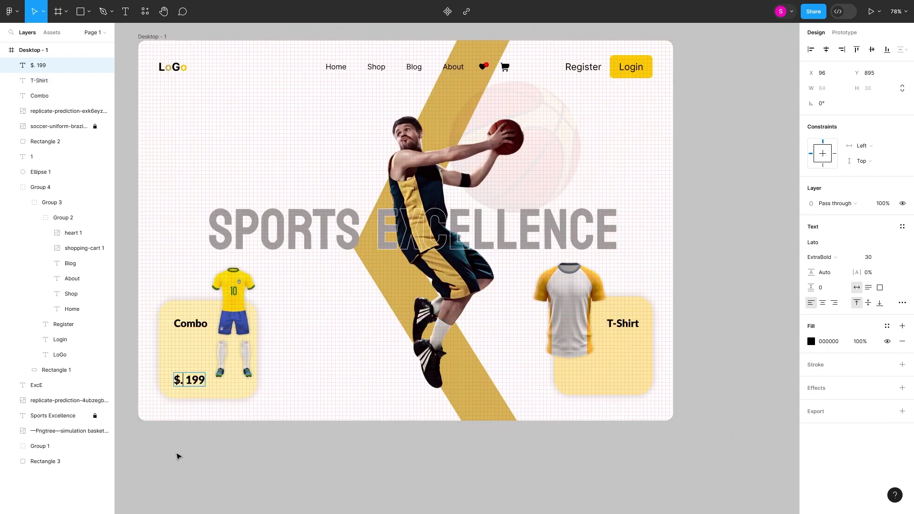
left_click_drag(189, 380, 621, 385)
type("$. 59")
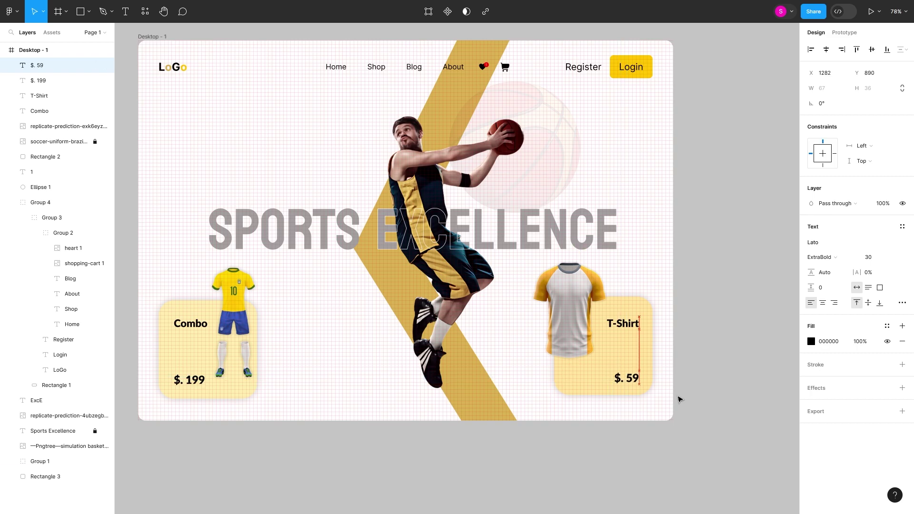
- Ungroup the navigation bar so its items, including the cart icon, are separate
left_click(41, 202)
key("ctrl+BackSpace")
right_click(638, 70)
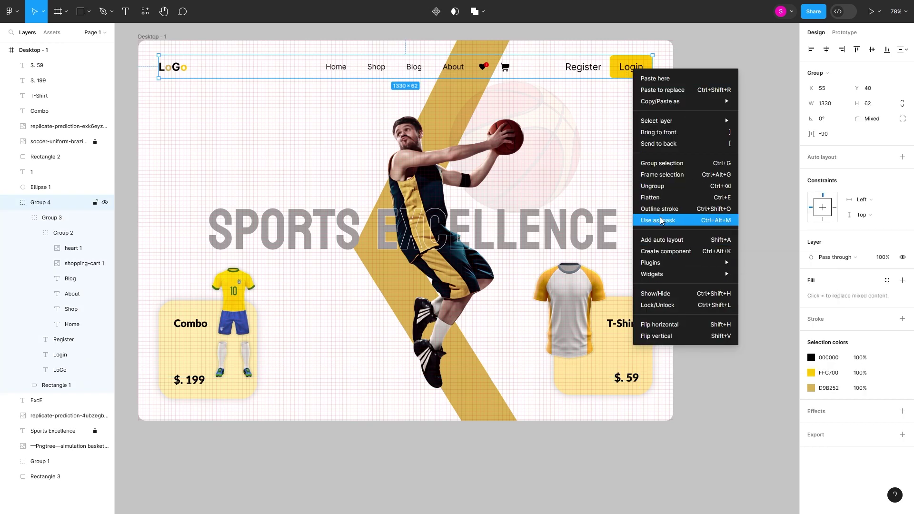
left_click(674, 190)
- Draw small button rectangles at the bottom of the Combo and T-Shirt cards
mouse_move(638, 71)
left_mouse_down()
mouse_move(225, 386)
mouse_move(637, 299)
left_mouse_up()
scroll(234, 383, "up", 3)
scroll(242, 376, "up", 3)
scroll(243, 376, "down", 5)
left_click(664, 304)
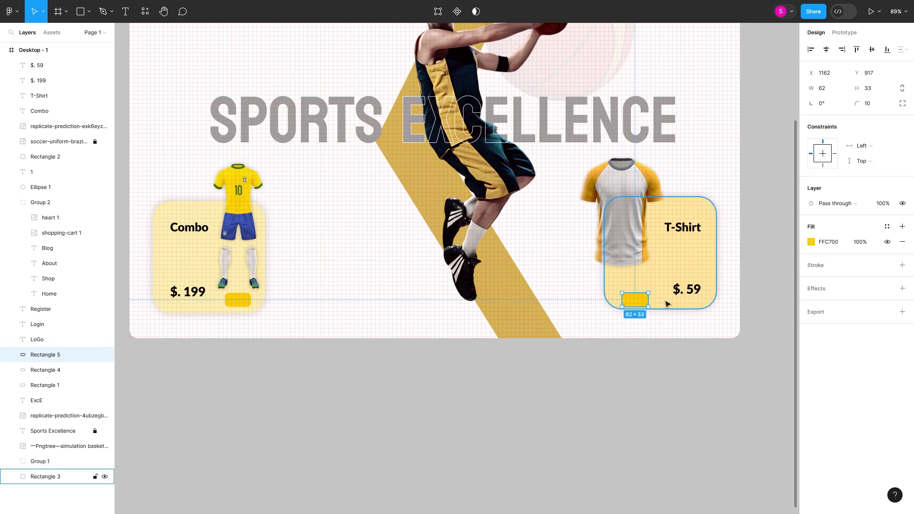
- Copy the nav cart icon onto the Combo and T-Shirt card buttons
scroll(186, 411, "up", 3)
right_click(548, 44)
key("Escape")
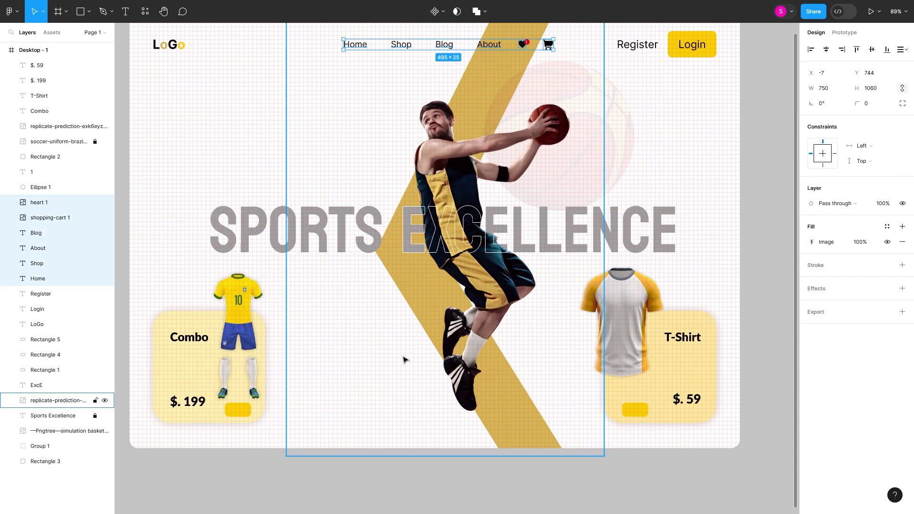
mouse_move(548, 44)
left_mouse_down()
mouse_move(240, 411)
mouse_move(634, 411)
left_mouse_up()
left_click(627, 487)
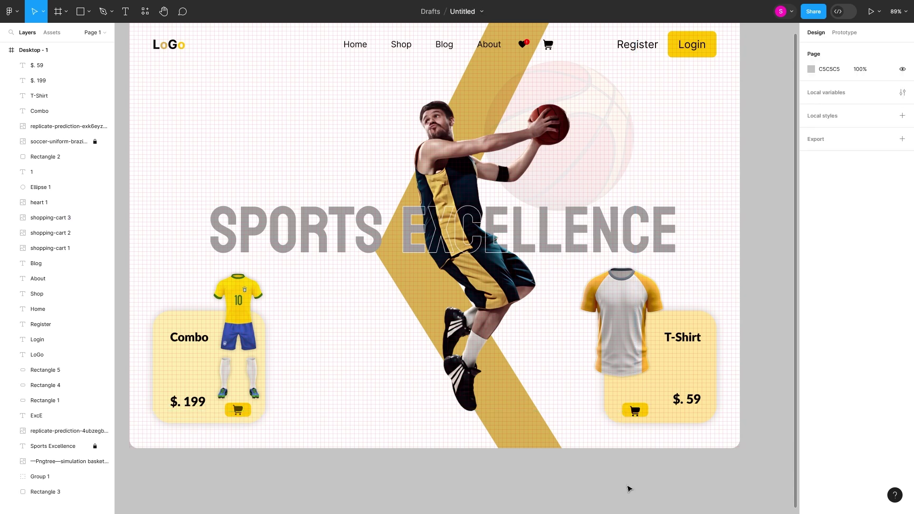
- Move the Instagram and Facebook icons to the page bottom and line them up side by side
key("shift+1")
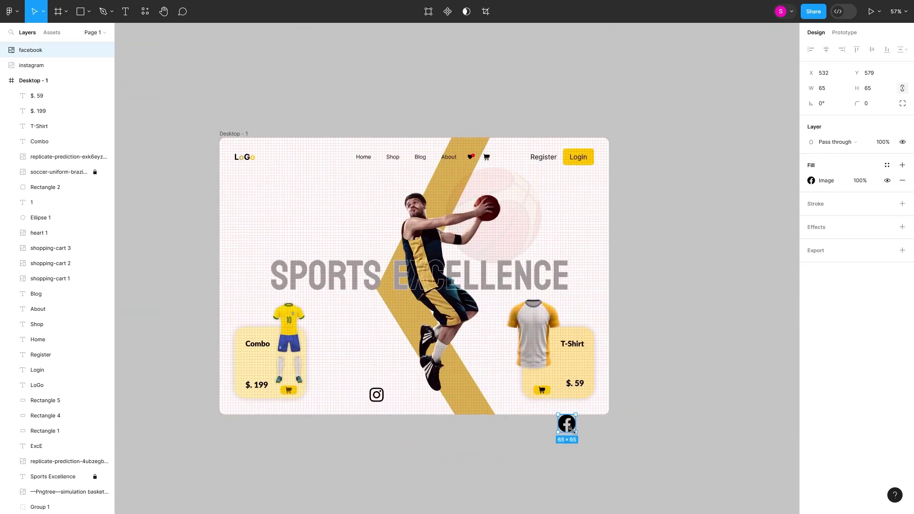
left_click_drag(565, 422, 443, 397)
scroll(474, 393, "up", 3)
left_click(486, 402)
scroll(504, 371, "up", 3)
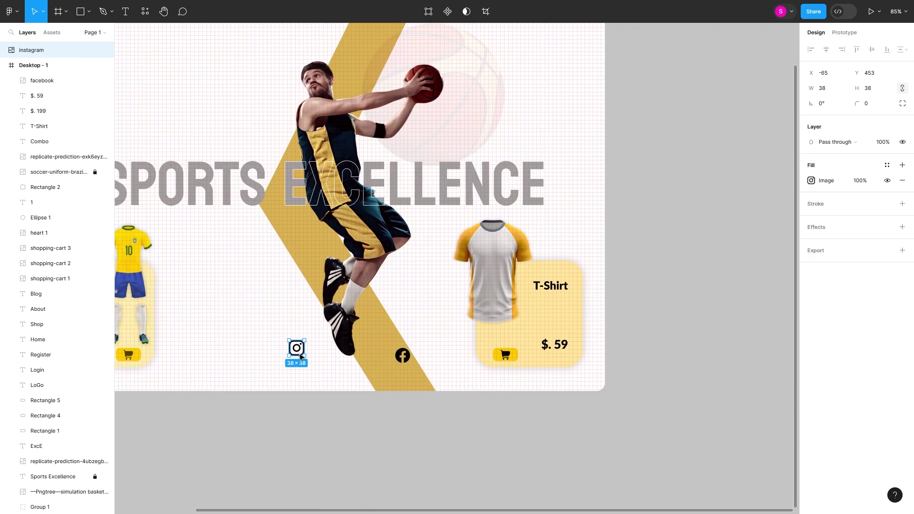
left_click_drag(301, 356, 303, 362)
left_click_drag(407, 358, 399, 356)
- Group the two social icons with Ctrl+G, then ungroup them again
scroll(387, 353, "down", 3)
left_click(335, 354, "shift")
key("ctrl+g")
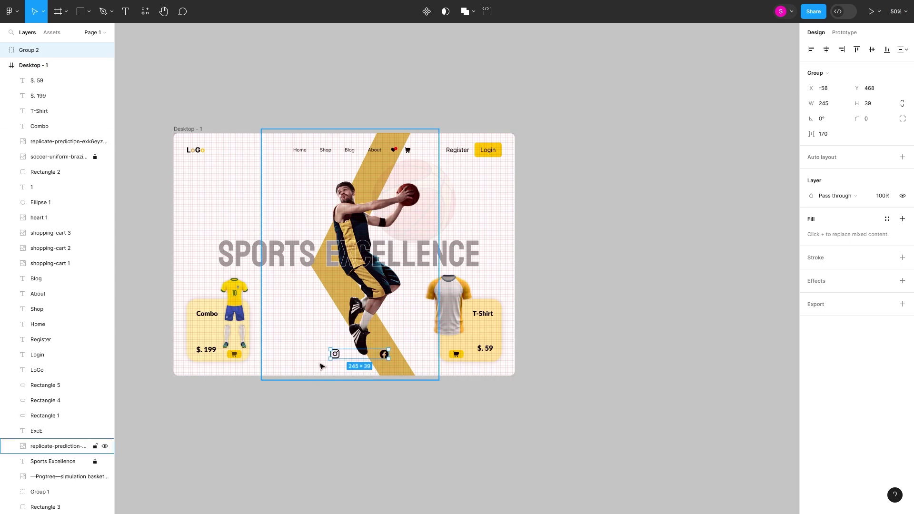
right_click(381, 222)
left_click(418, 341)
left_click(566, 352)
right_click(373, 354)
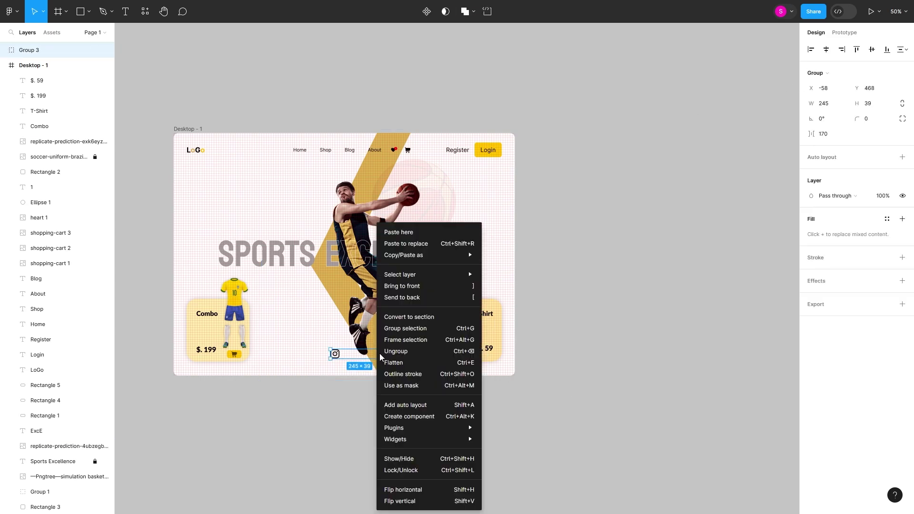
left_click(400, 337)
- Resize the Facebook icon to match Instagram, then bring the Google Maps pin image onto the page
scroll(395, 357, "up", 5)
left_click(396, 360)
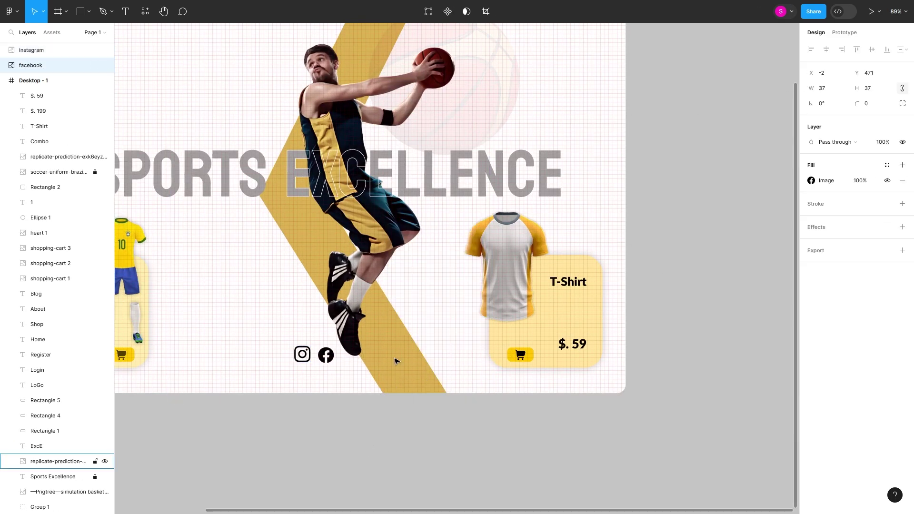
scroll(395, 360, "up", 5)
left_click(363, 481)
left_click_drag(343, 414, 347, 416)
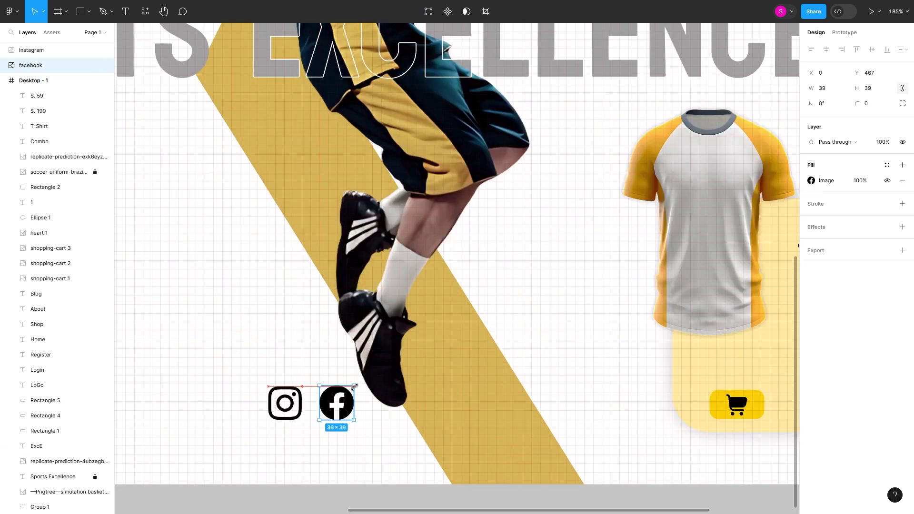
left_click(364, 488)
scroll(364, 491, "down", 8)
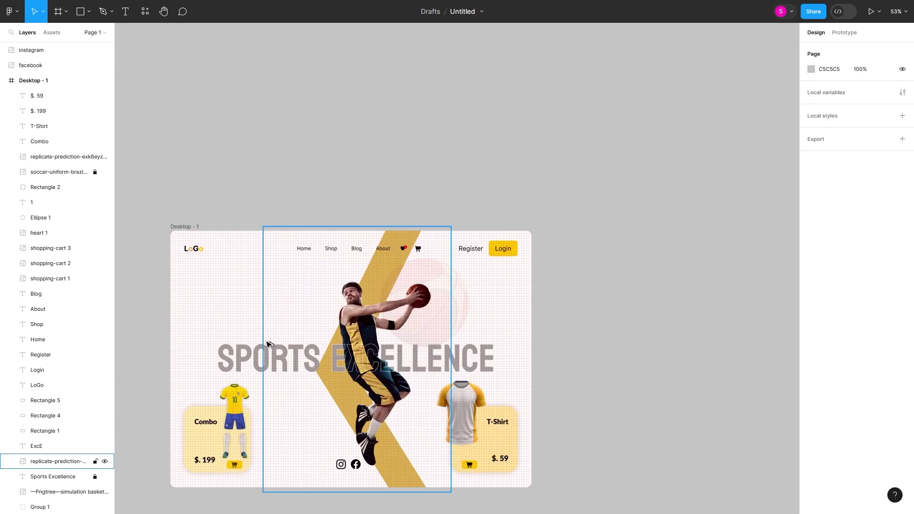
left_click_drag(268, 344, 229, 361)
- Shrink the map pin, set it inside a pill copied from a card rectangle, and copy in the Home text
left_click_drag(286, 488, 207, 303)
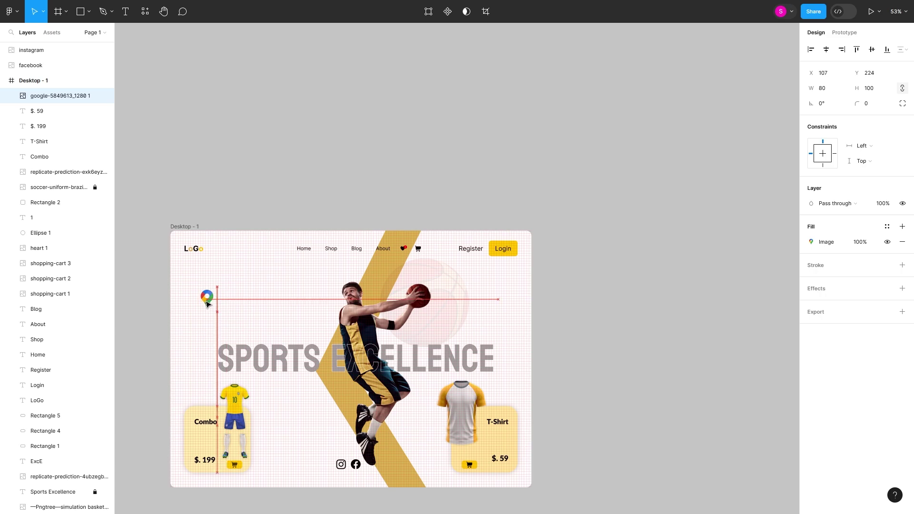
left_click_drag(211, 447, 207, 340)
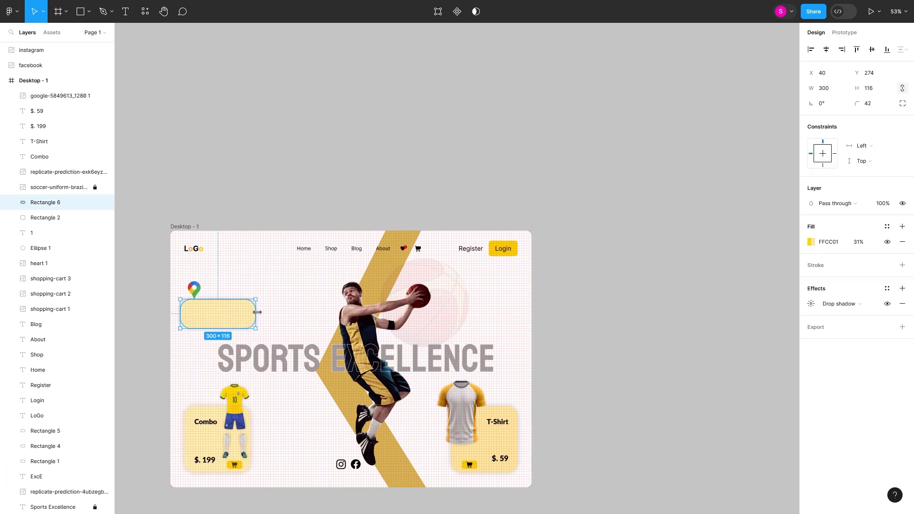
left_click_drag(257, 313, 260, 312)
left_click_drag(194, 289, 196, 313)
left_click_drag(303, 249, 224, 314)
- Rename the copied text layer to Store Location
double_click(243, 320)
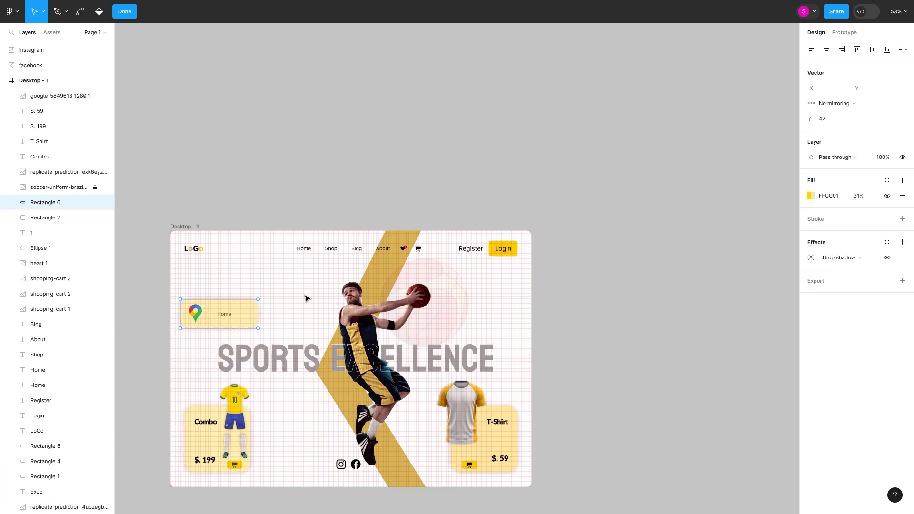
scroll(133, 343, "up", 5)
key("Escape")
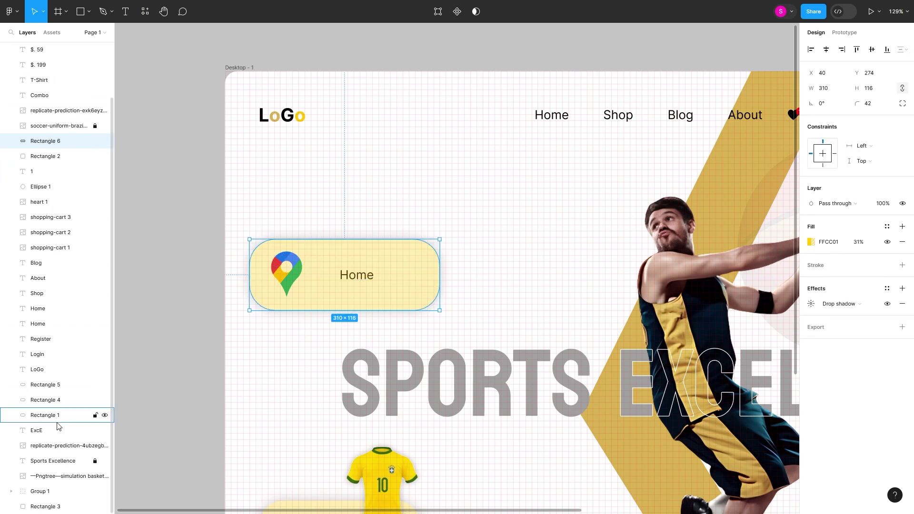
scroll(58, 426, "up", 3)
double_click(38, 369)
type("Store Location")
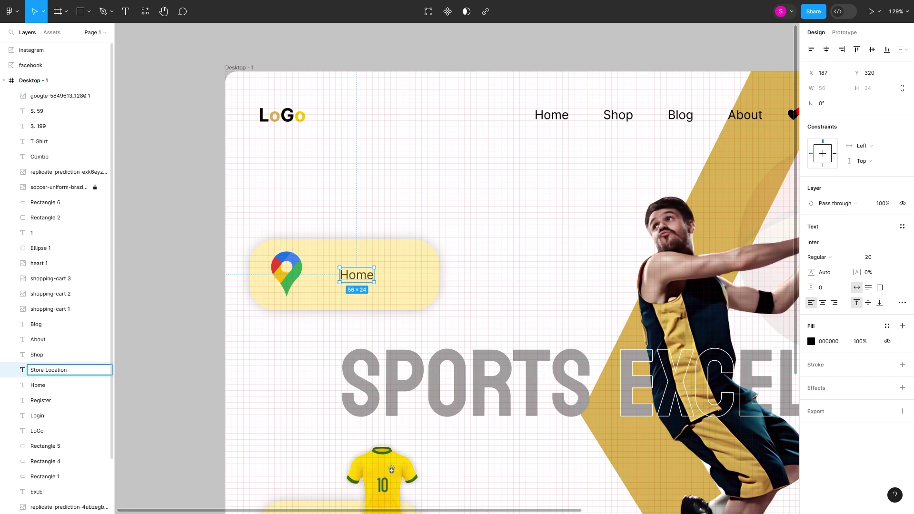
key("Return")
key("shift+1")
scroll(58, 405, "down", 3)
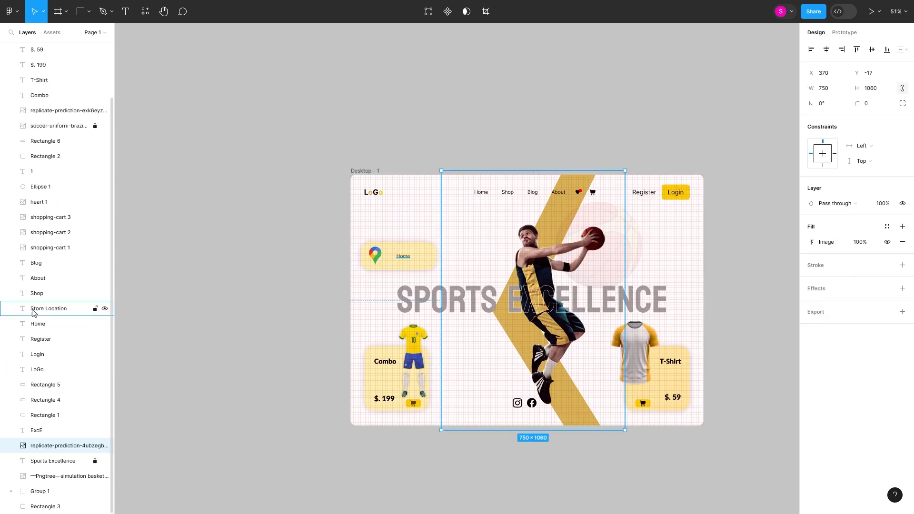
- Retype the pill's text to read Store Location
double_click(38, 309)
type("me")
key("Return")
key("shift+2")
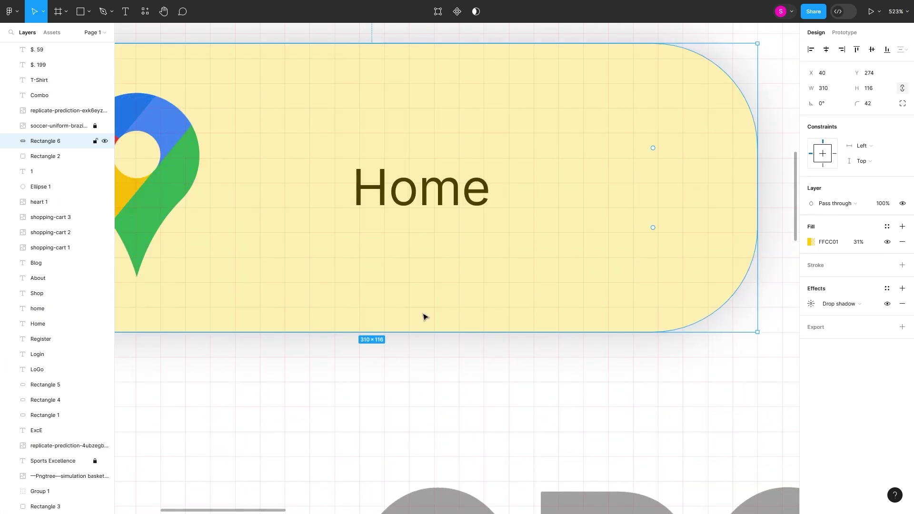
key("Return")
type("Store Location")
scroll(524, 191, "down", 5)
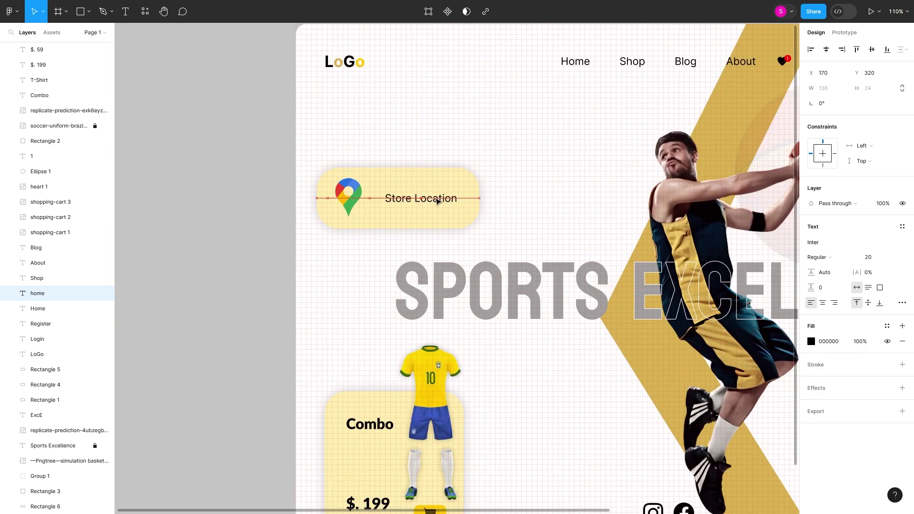
key("ctrl+a")
- Make the Store Location text bold
left_click(819, 257)
left_click(852, 292)
left_click(339, 188)
left_click(389, 167)
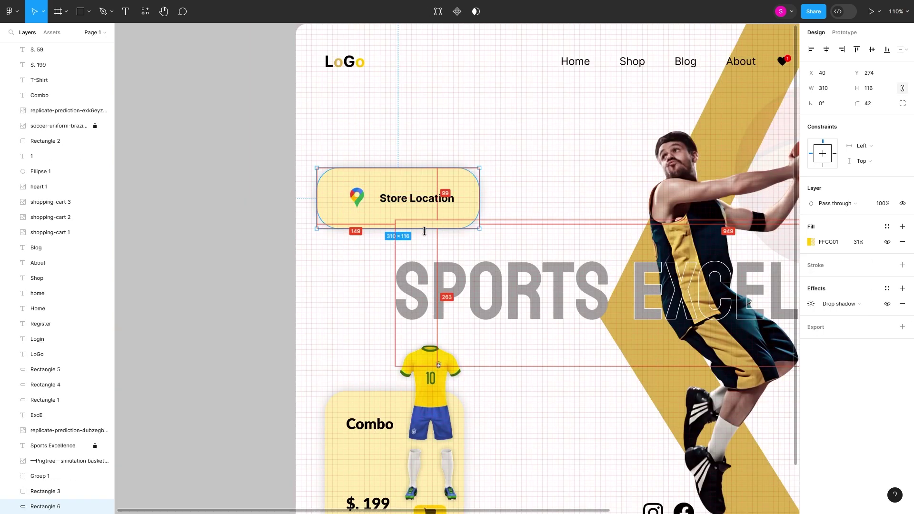
left_click(486, 205)
- Give the Store Location pill a pale yellow fill
key("shift+1")
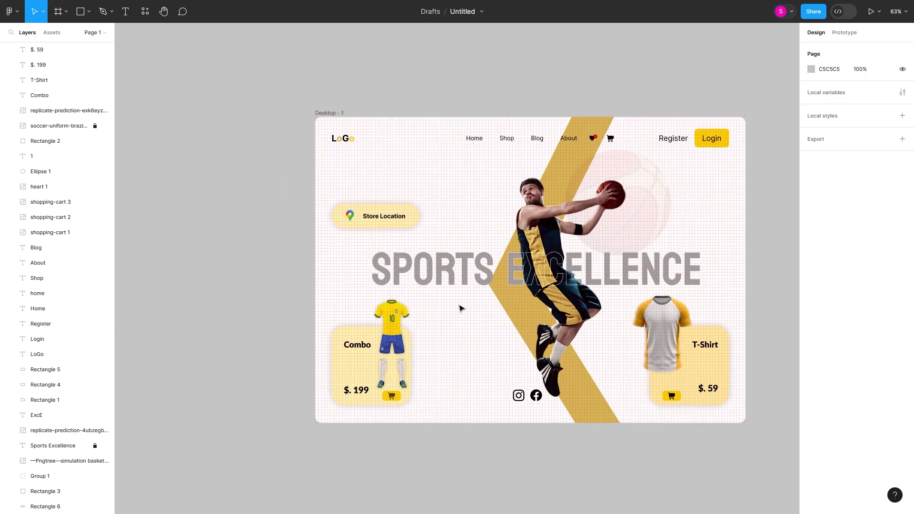
left_click(380, 222)
left_click(811, 242)
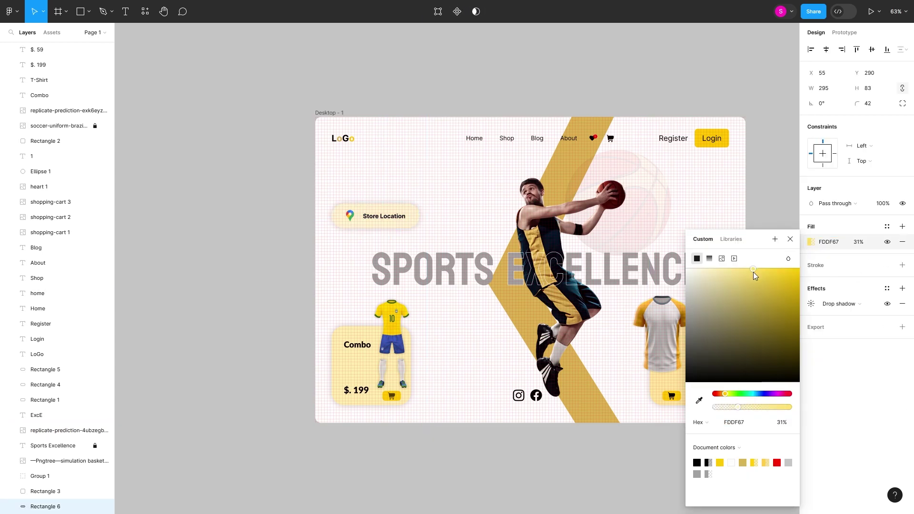
key("Escape")
left_click(516, 438)
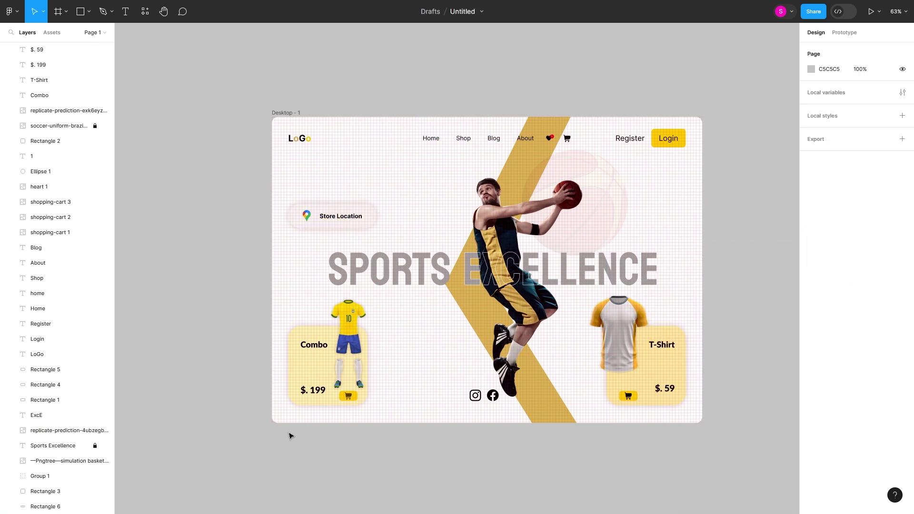
scroll(290, 435, "right", 5)
- Draw a small circle beside the headline and duplicate it into a column of four
left_click(88, 11)
left_click(43, 67)
mouse_move(592, 185)
left_mouse_down()
mouse_move(614, 206)
mouse_move(602, 232)
left_mouse_up()
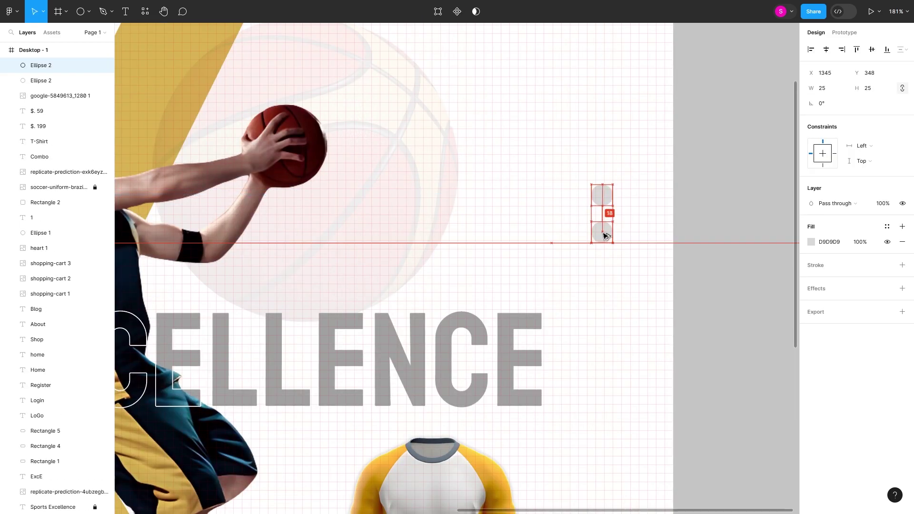
left_click(603, 195, "shift")
key("ctrl+d")
- Fill all four slider circles with FFC804
left_click(602, 232, "shift")
left_click(602, 195, "shift")
scroll(604, 245, "down", 5)
left_click(811, 280)
type("FFC804")
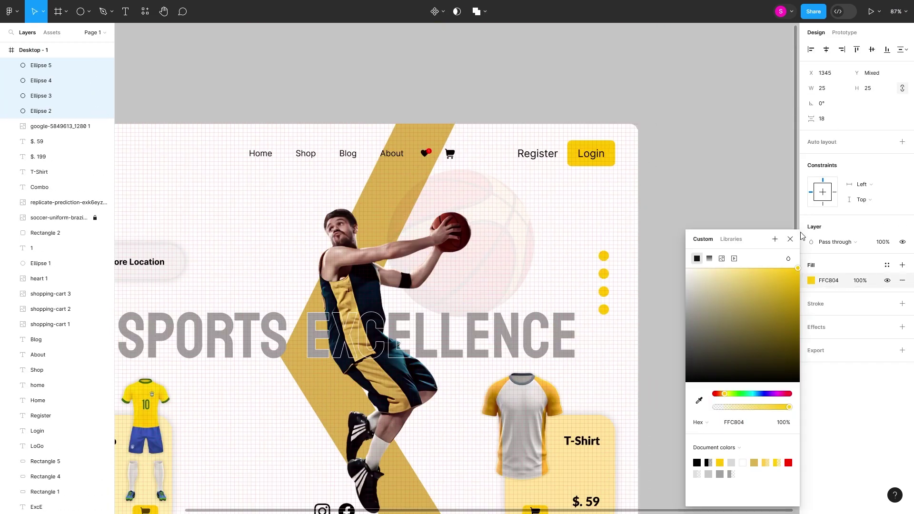
- Enlarge the top slider circle above the three smaller ones
right_click(601, 246)
key("Escape")
scroll(606, 266, "up", 3)
right_click(606, 230)
left_click(623, 241)
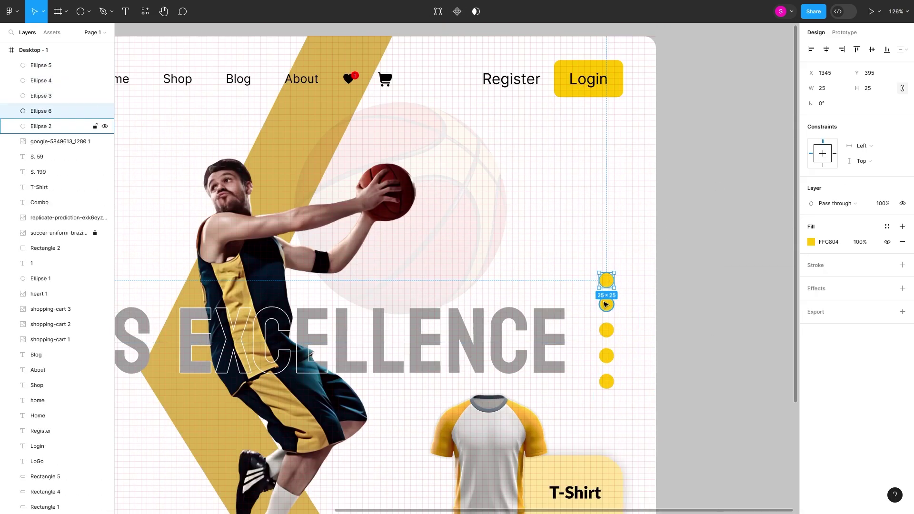
left_click_drag(612, 293, 614, 284)
key("ctrl+z")
- Draw a small centre dot inside the enlarged top circle
left_click(811, 280)
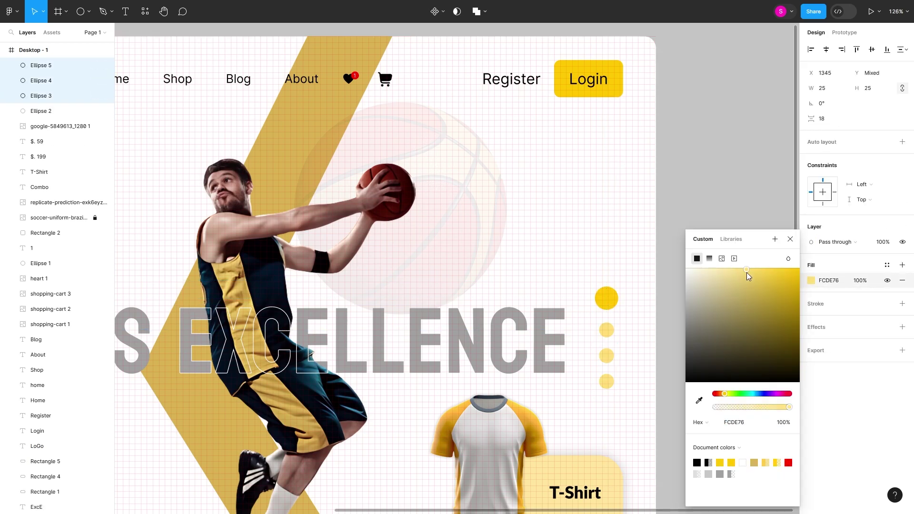
scroll(585, 272, "up", 5)
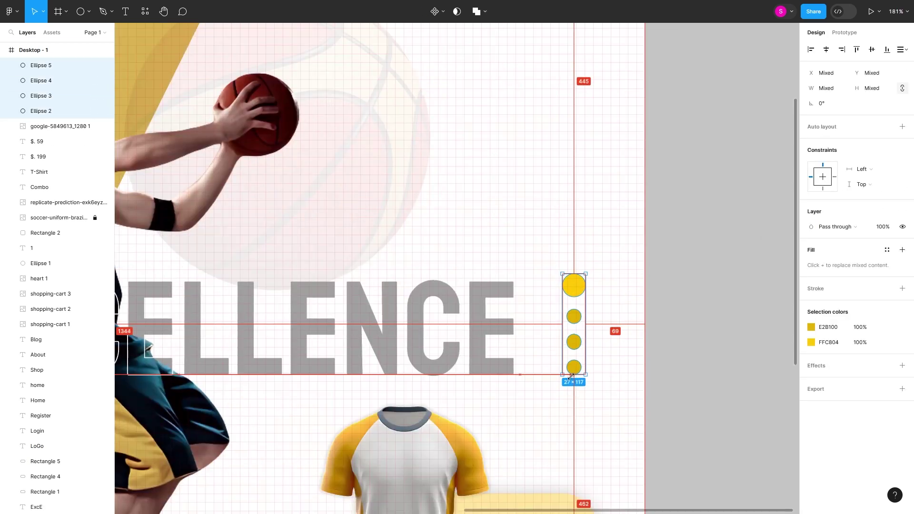
key("shift+1")
scroll(714, 343, "up", 10)
key("Escape")
left_click(76, 14)
left_click_drag(486, 223, 500, 238)
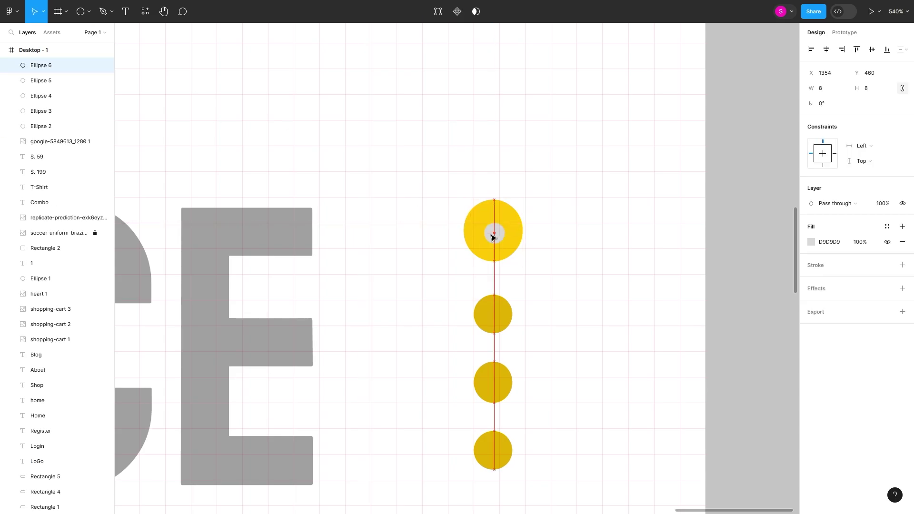
left_click(758, 241)
key("Escape")
key("shift+1")
- Remove the layout grid from the Desktop - 1 frame
scroll(695, 329, "up", 3)
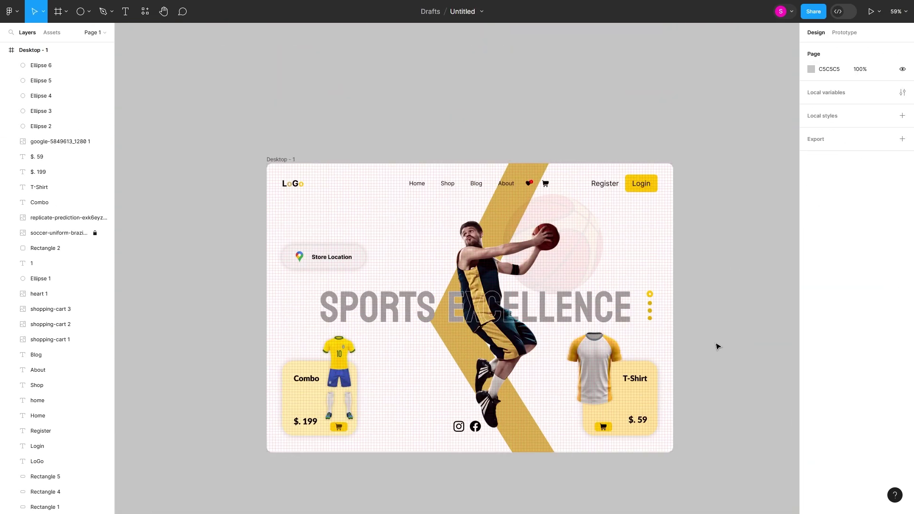
left_click(281, 160)
left_click(903, 195)
key("Escape")
scroll(714, 261, "up", 3)
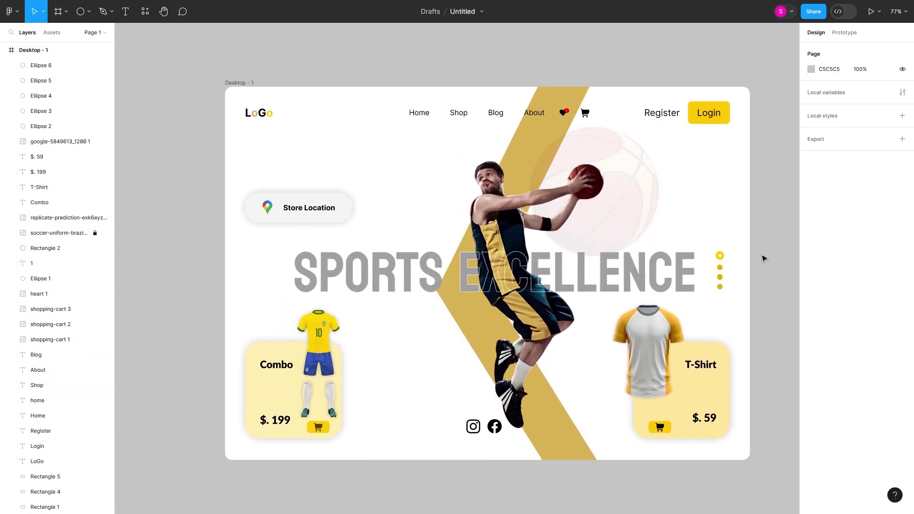
scroll(764, 258, "up", 2)
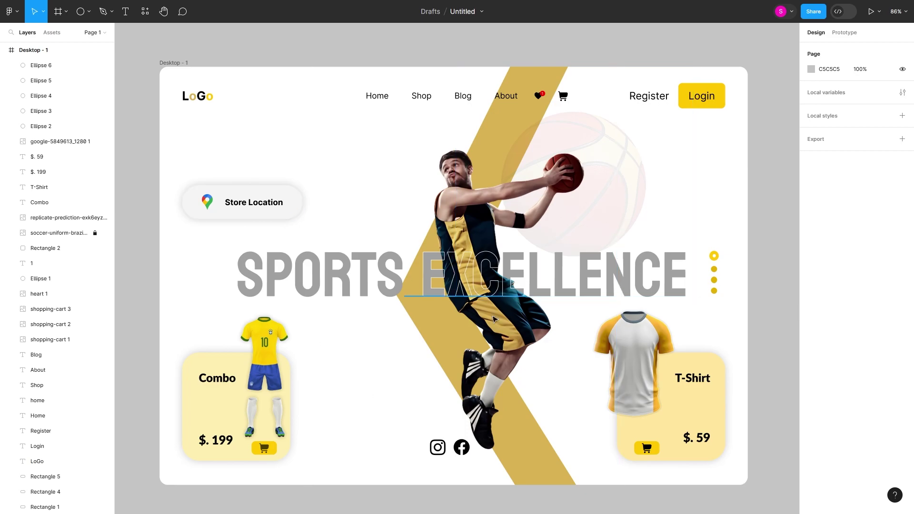